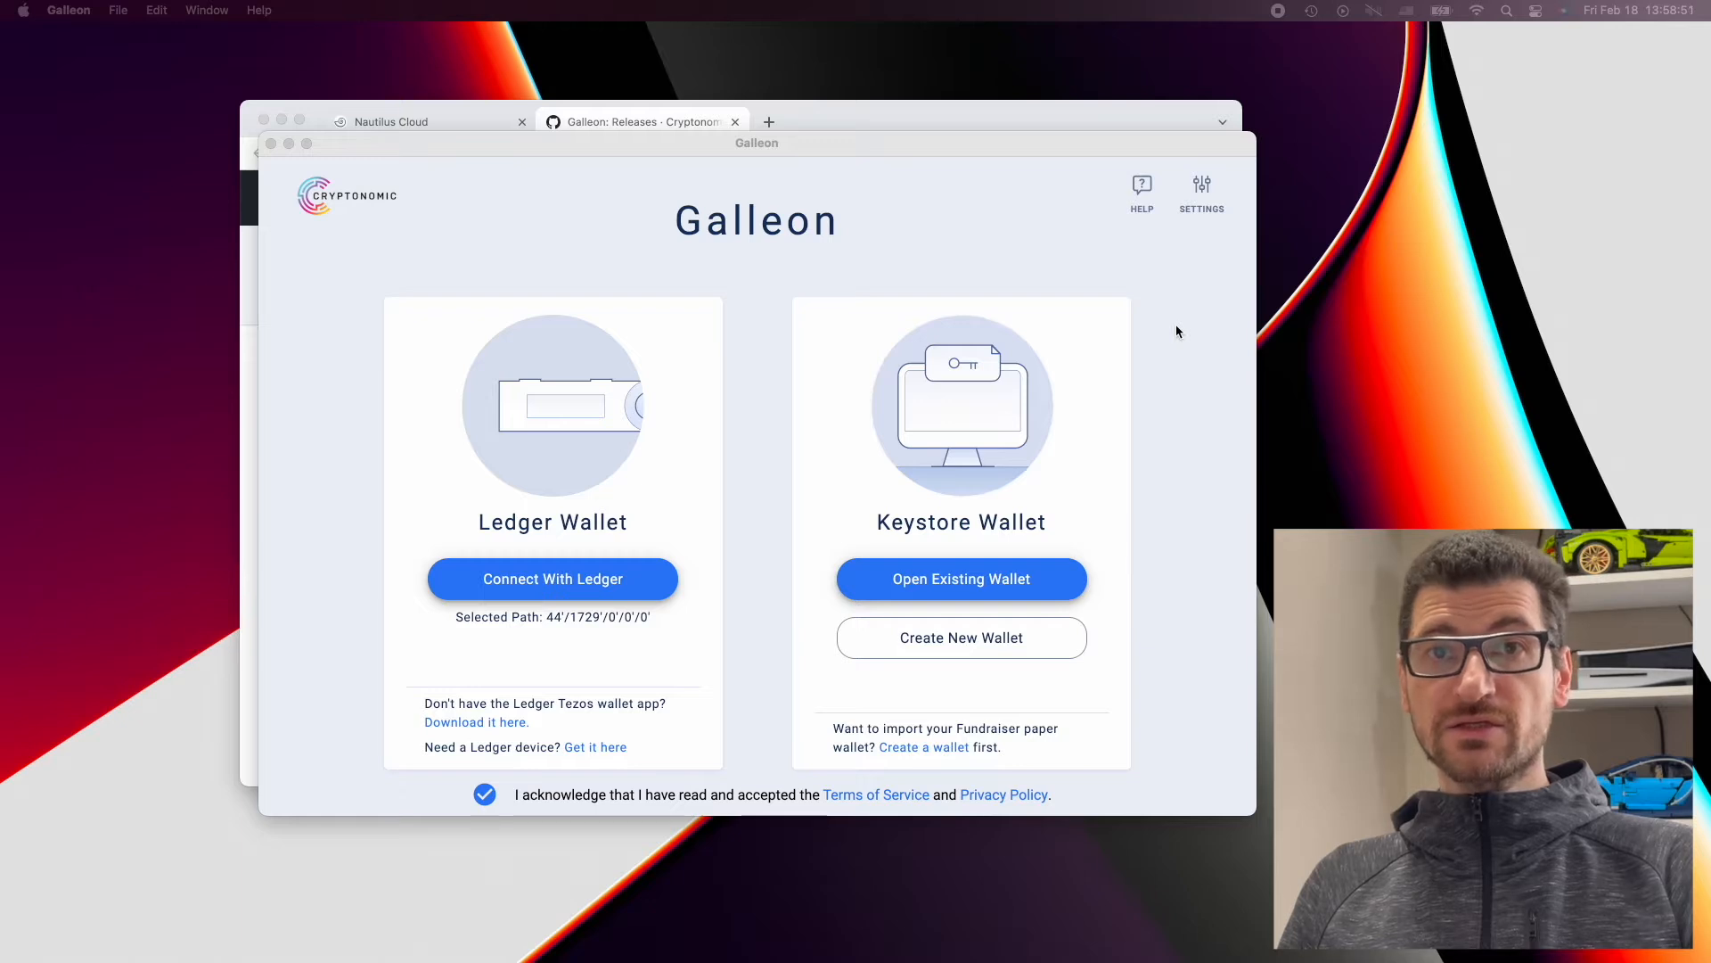
# Step: Check the installed version in Galleon's general settings and quit the wallet app
pyautogui.click(1202, 192)
pyautogui.click(1202, 191)
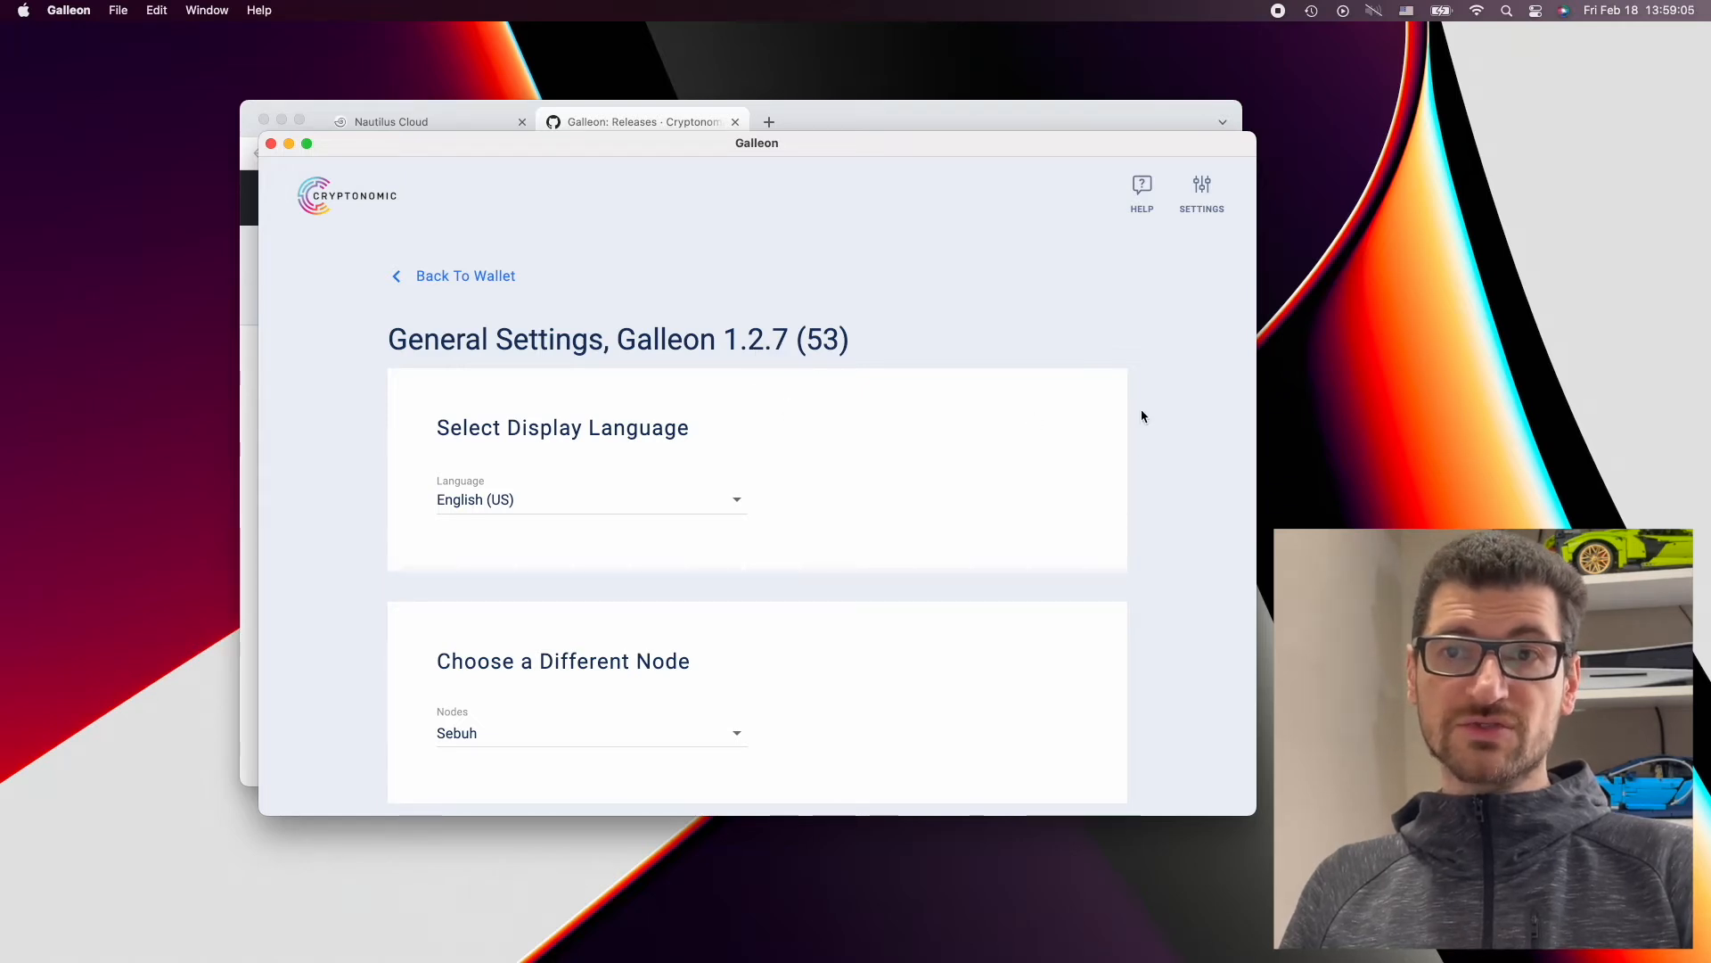
pyautogui.press('super+q')
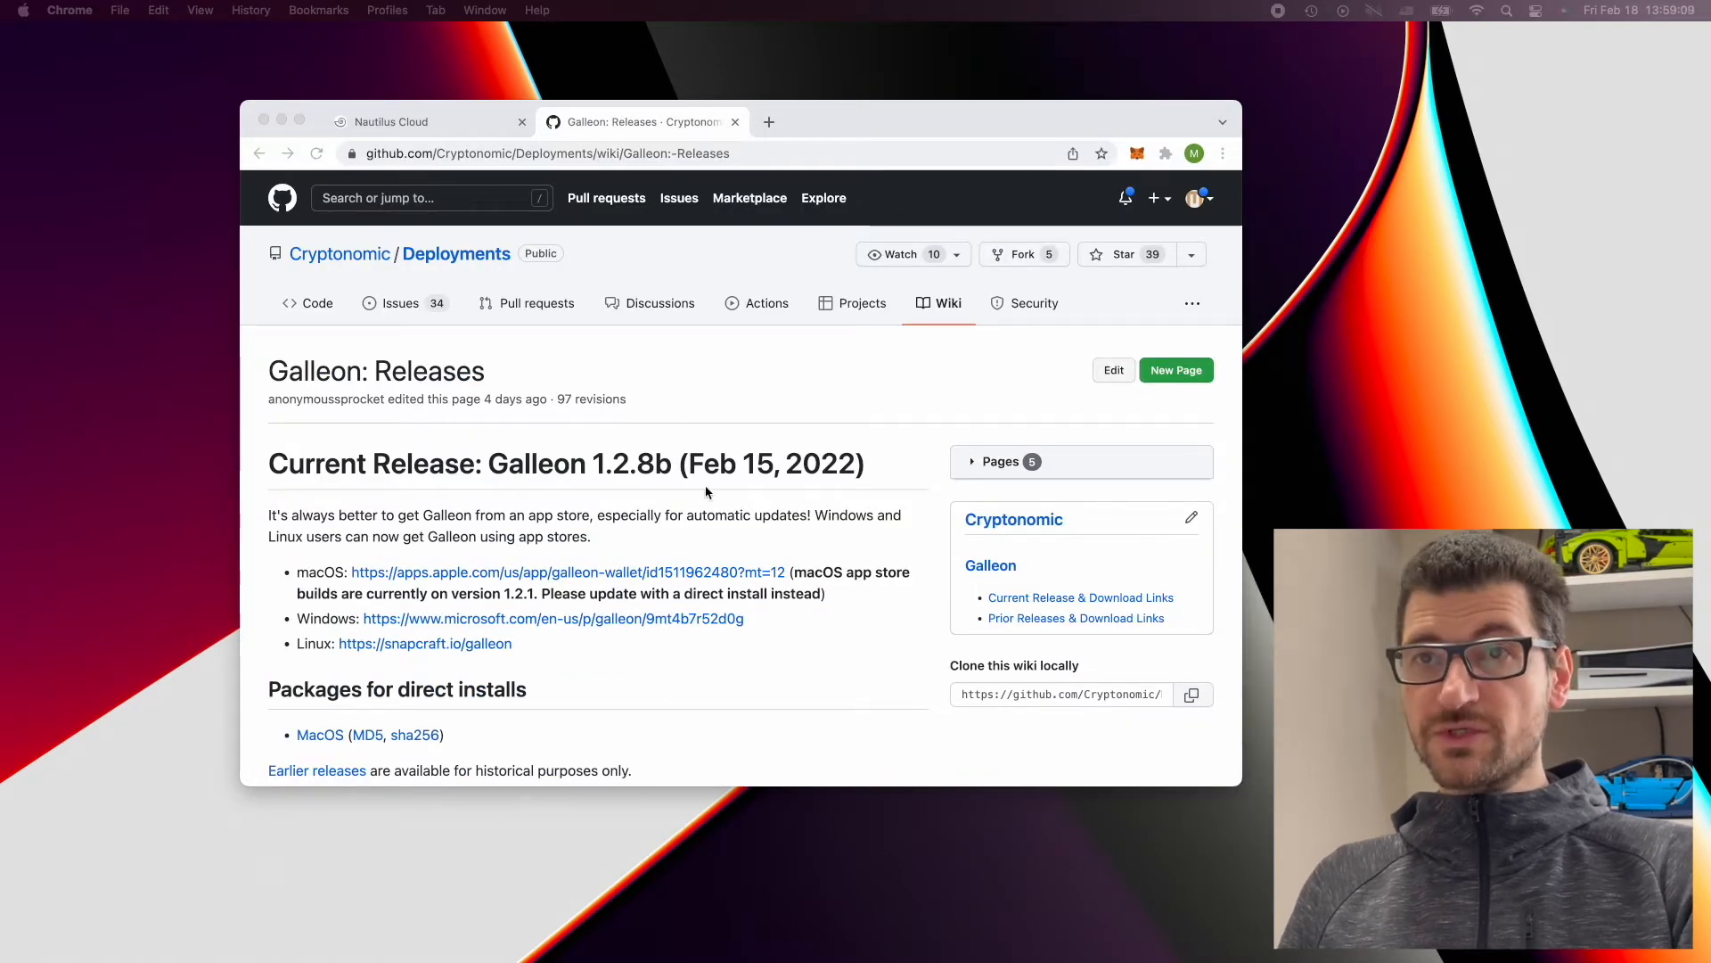
# Step: Download the macOS direct-install package from the Galleon releases page to the Desktop as Galleon-1.2.8.dmg and dismiss the downloads bar
pyautogui.rightClick(326, 742)
pyautogui.click(374, 729)
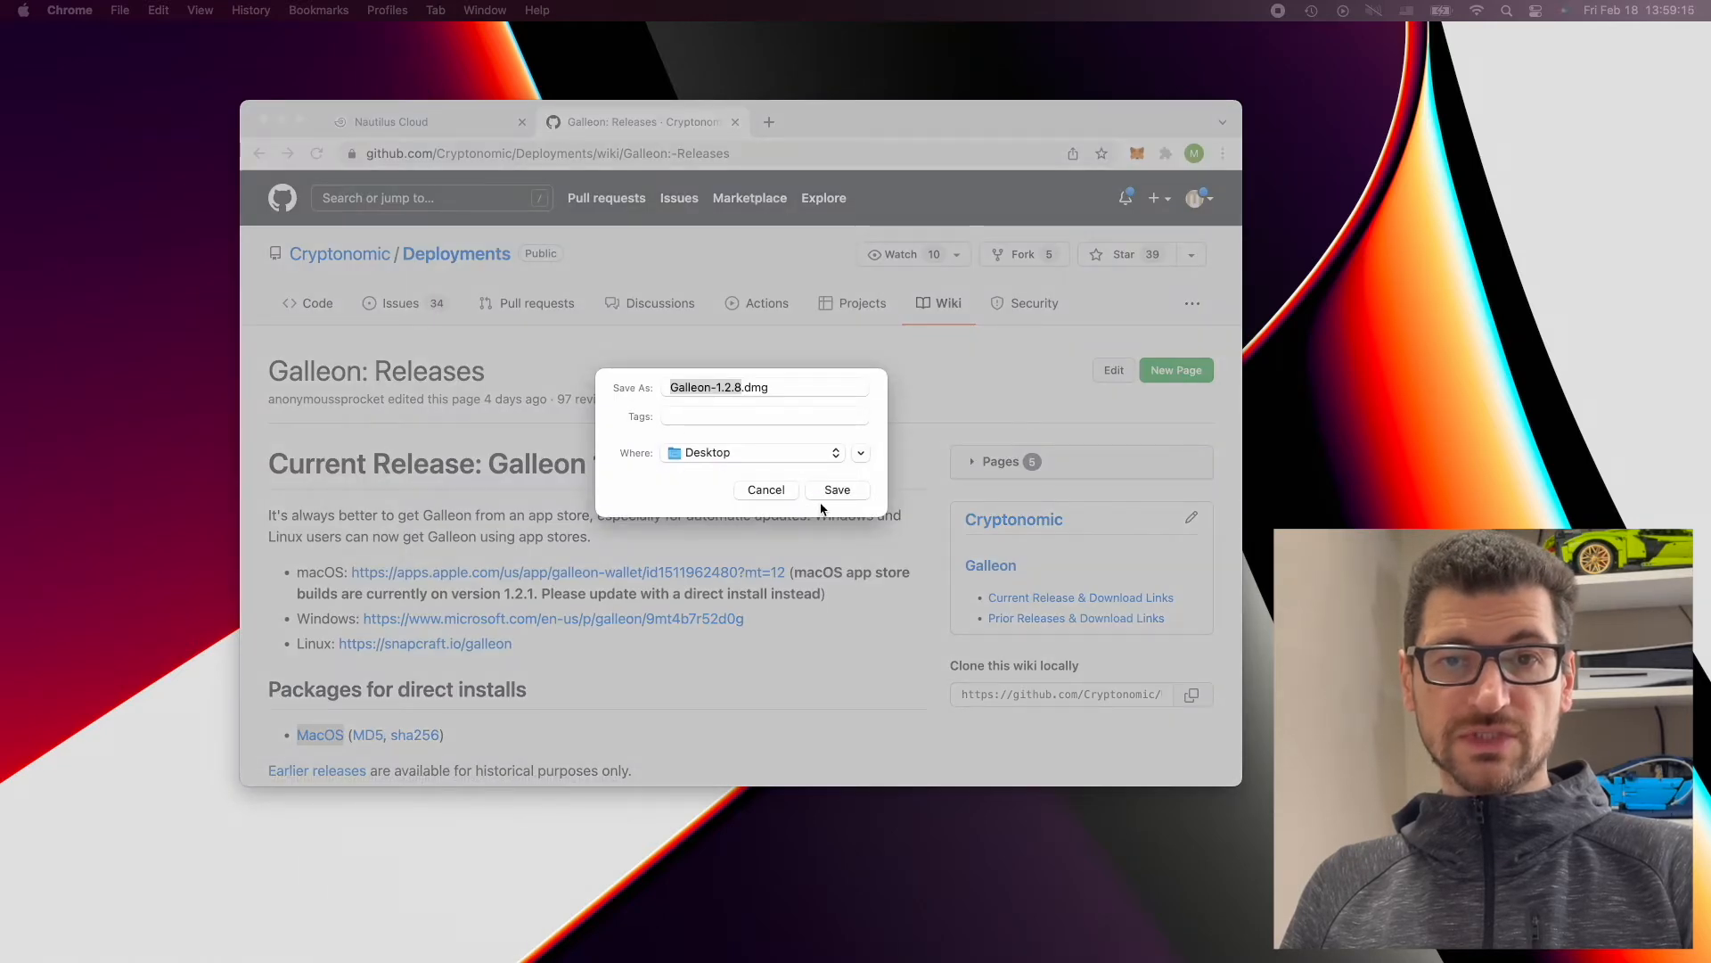
pyautogui.click(837, 490)
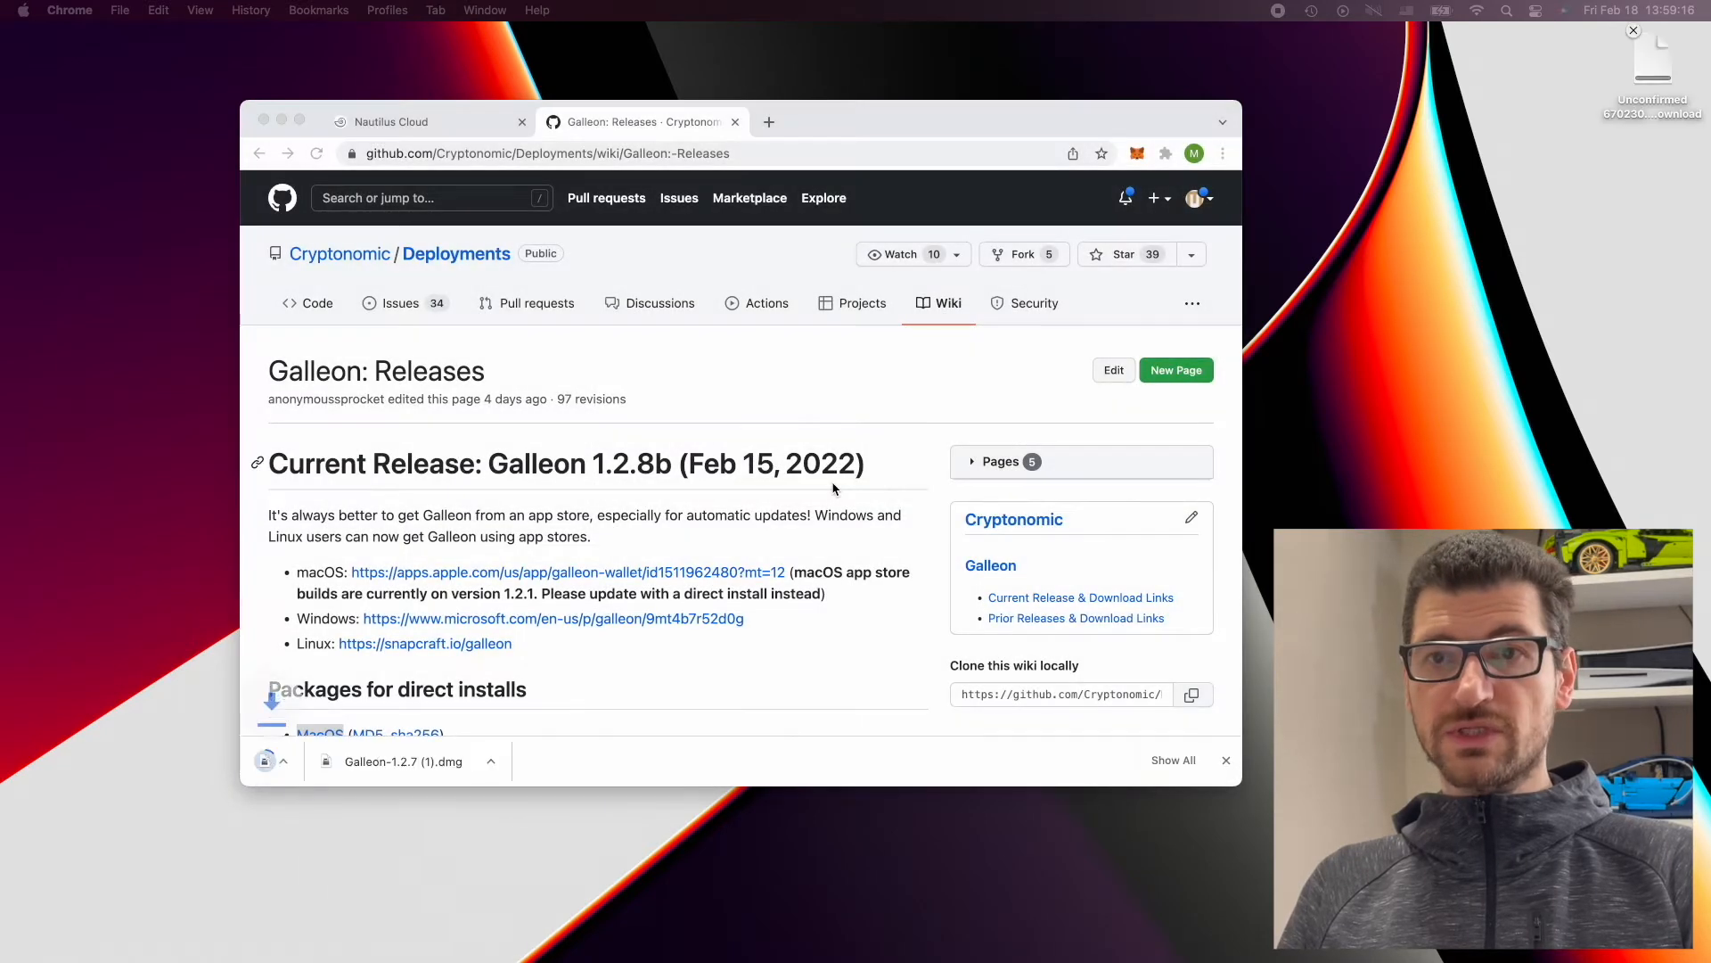
pyautogui.click(1670, 162)
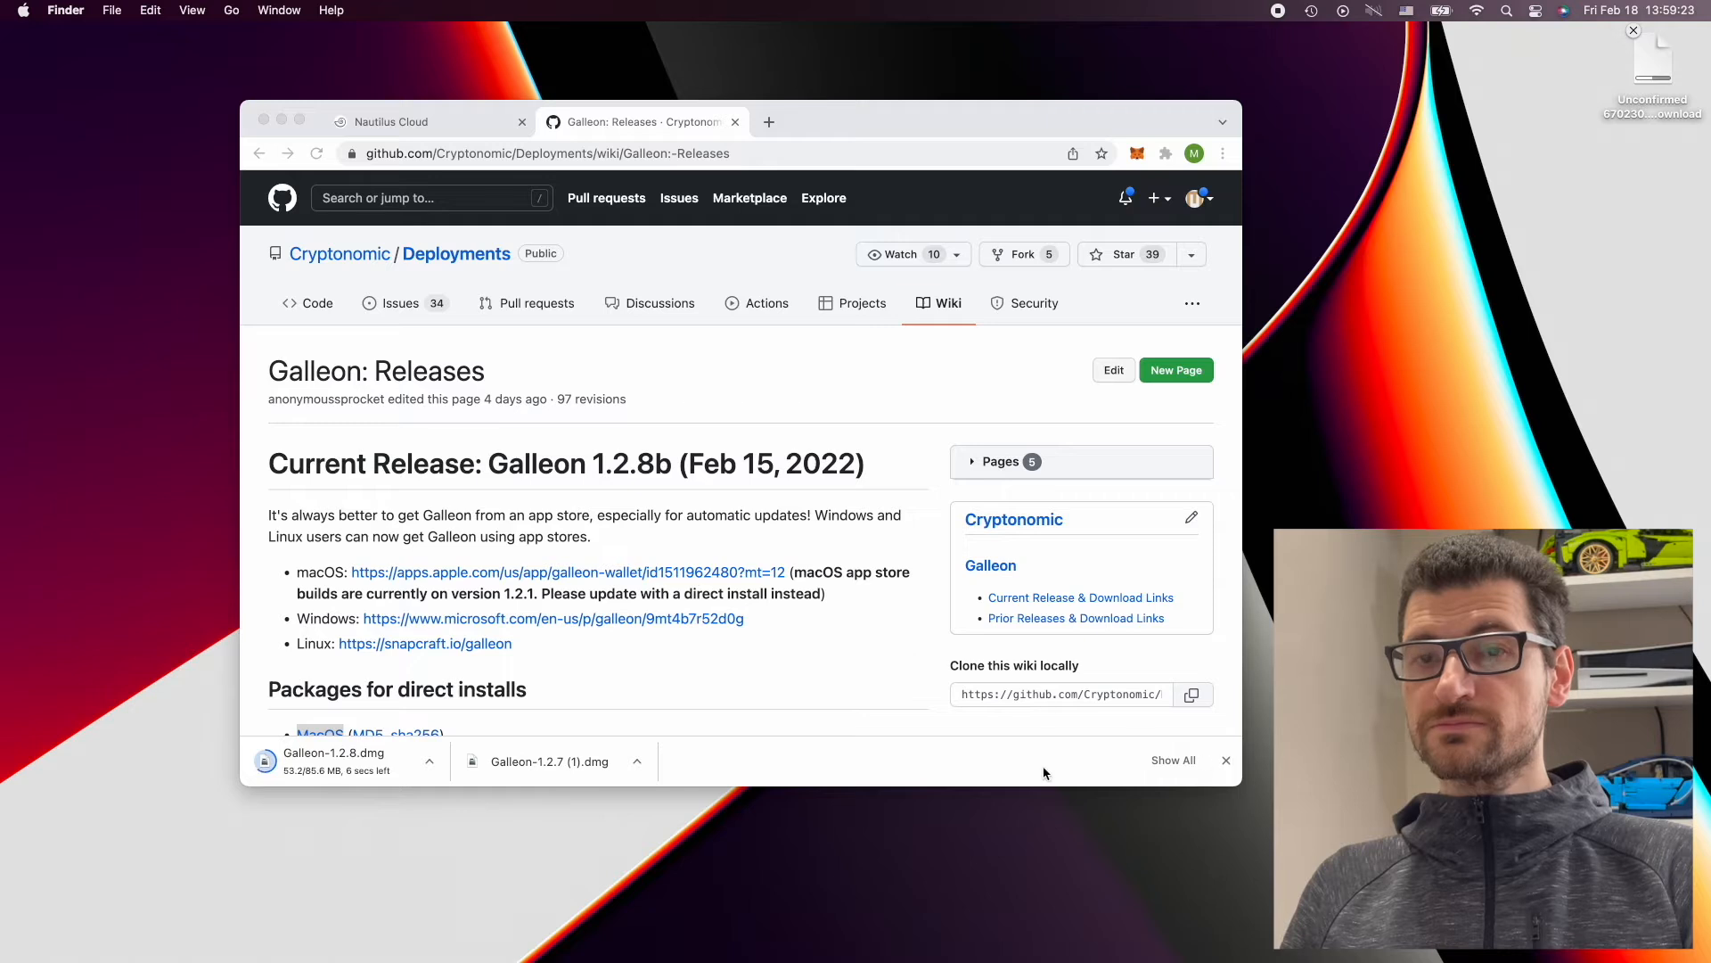
pyautogui.click(1227, 760)
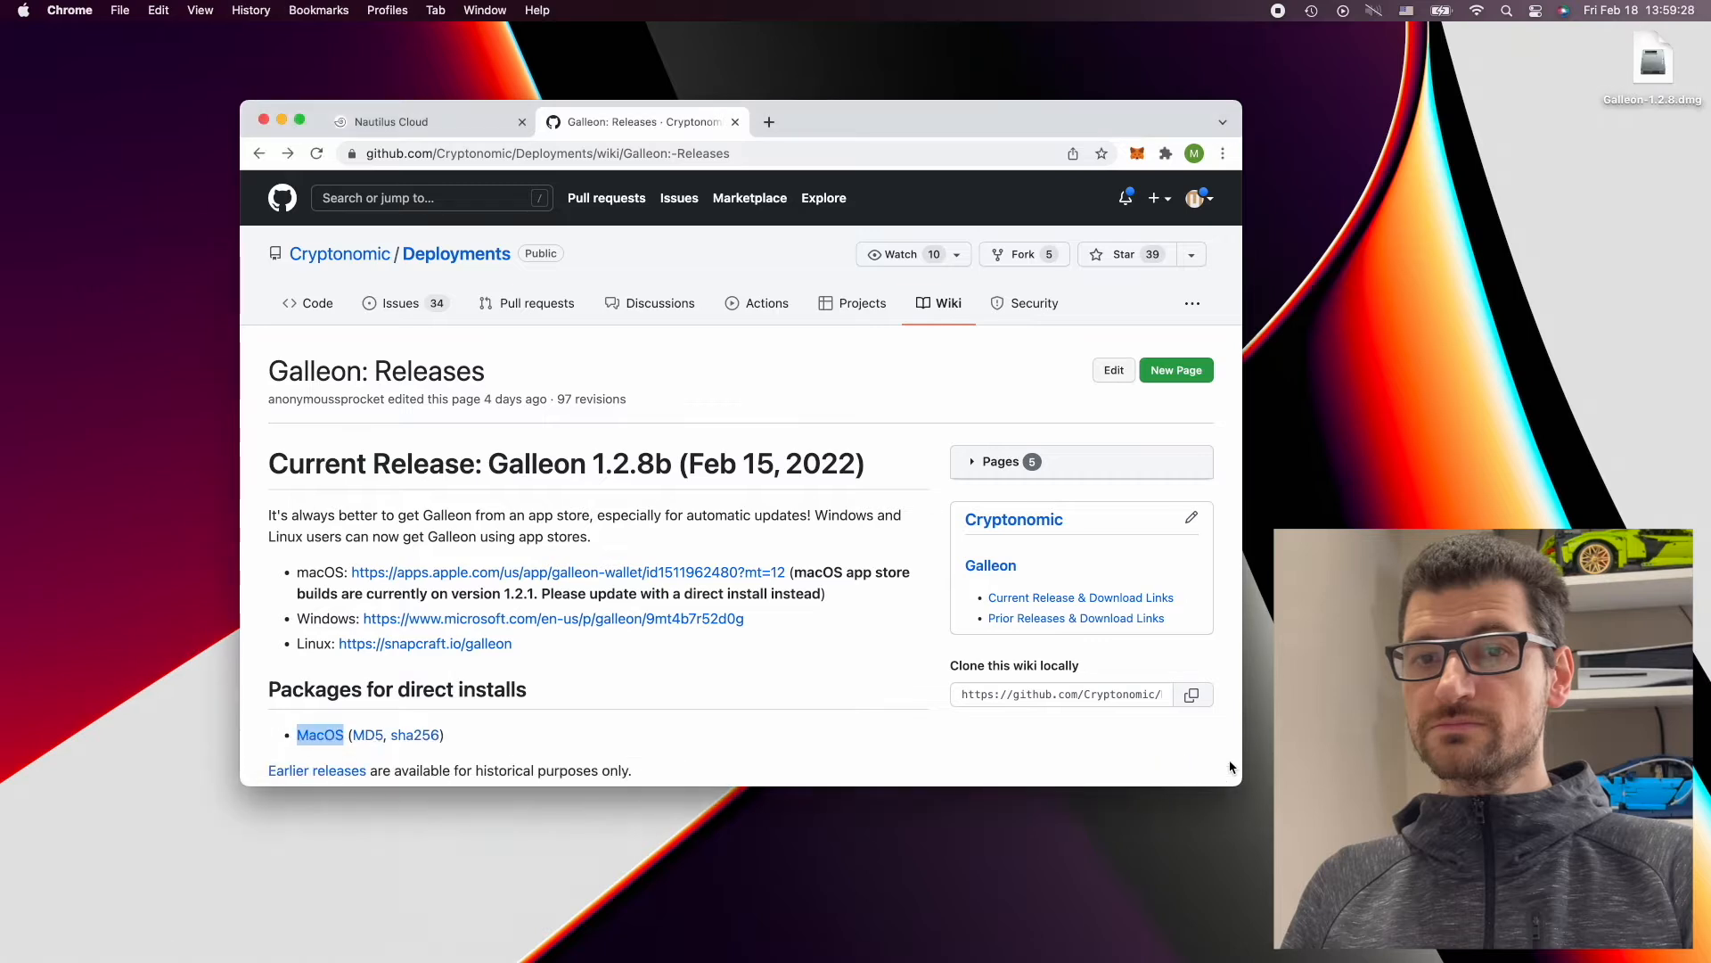
# Step: Open the Galleon-1.2.8.dmg disk image and install Galleon.app into the Applications folder
pyautogui.click(1649, 69)
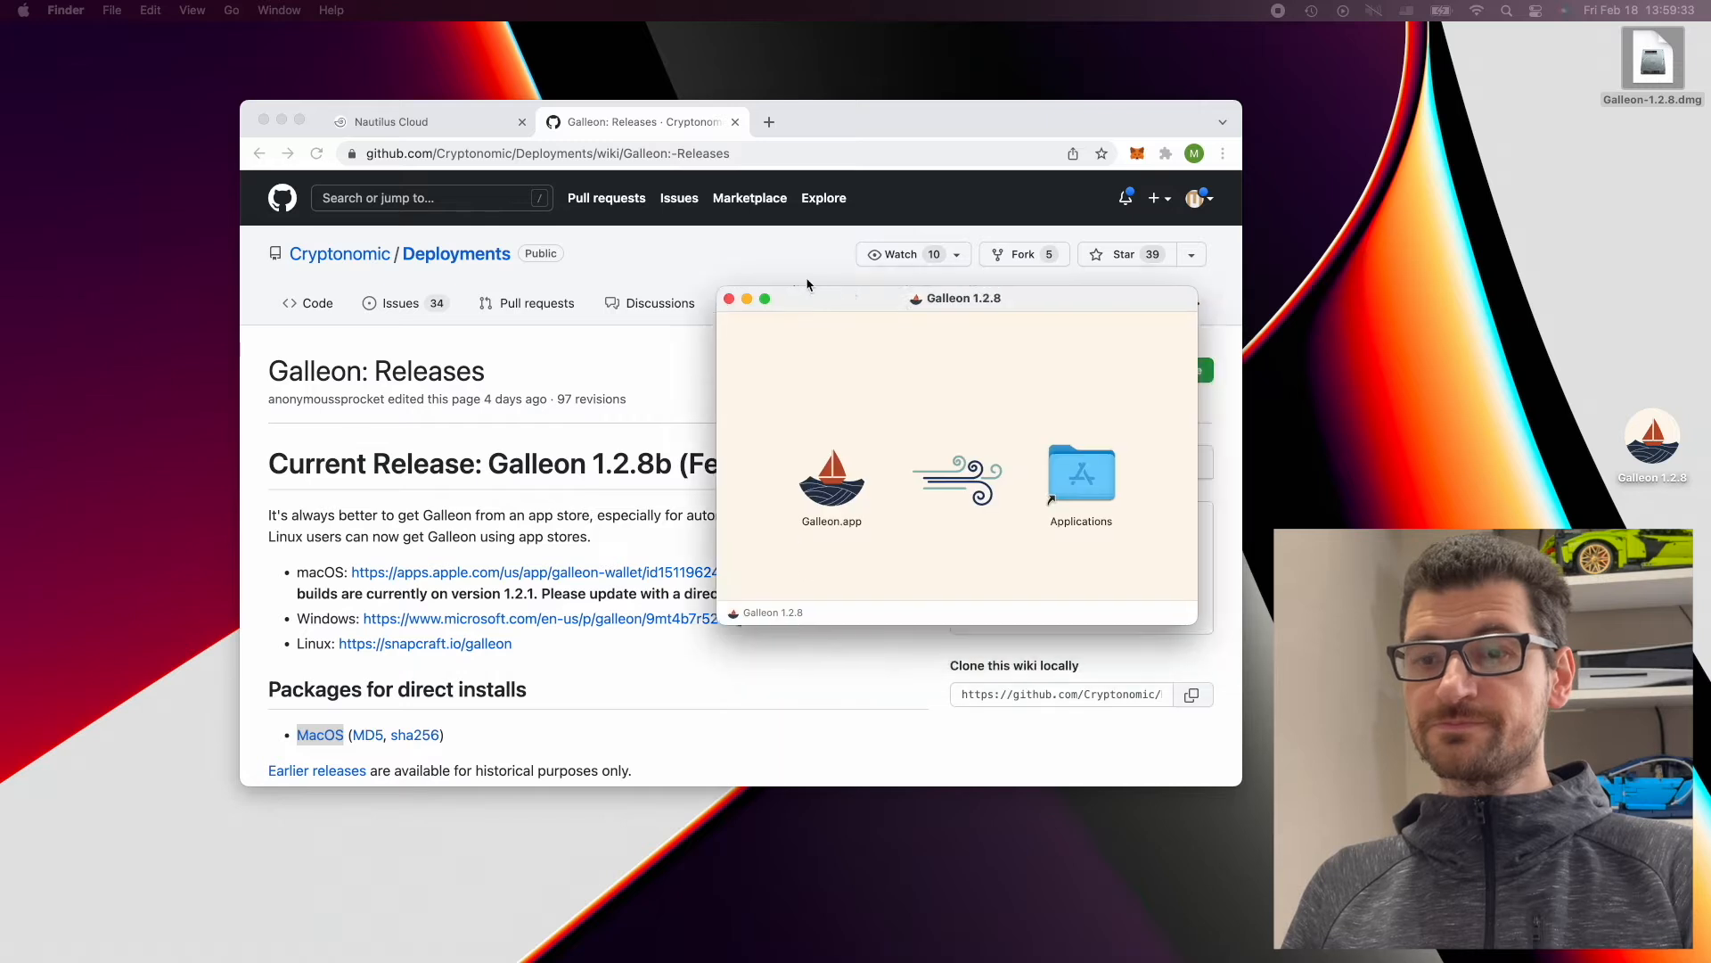
pyautogui.click(655, 442)
pyautogui.moveTo(656, 443); pyautogui.dragTo(899, 429)
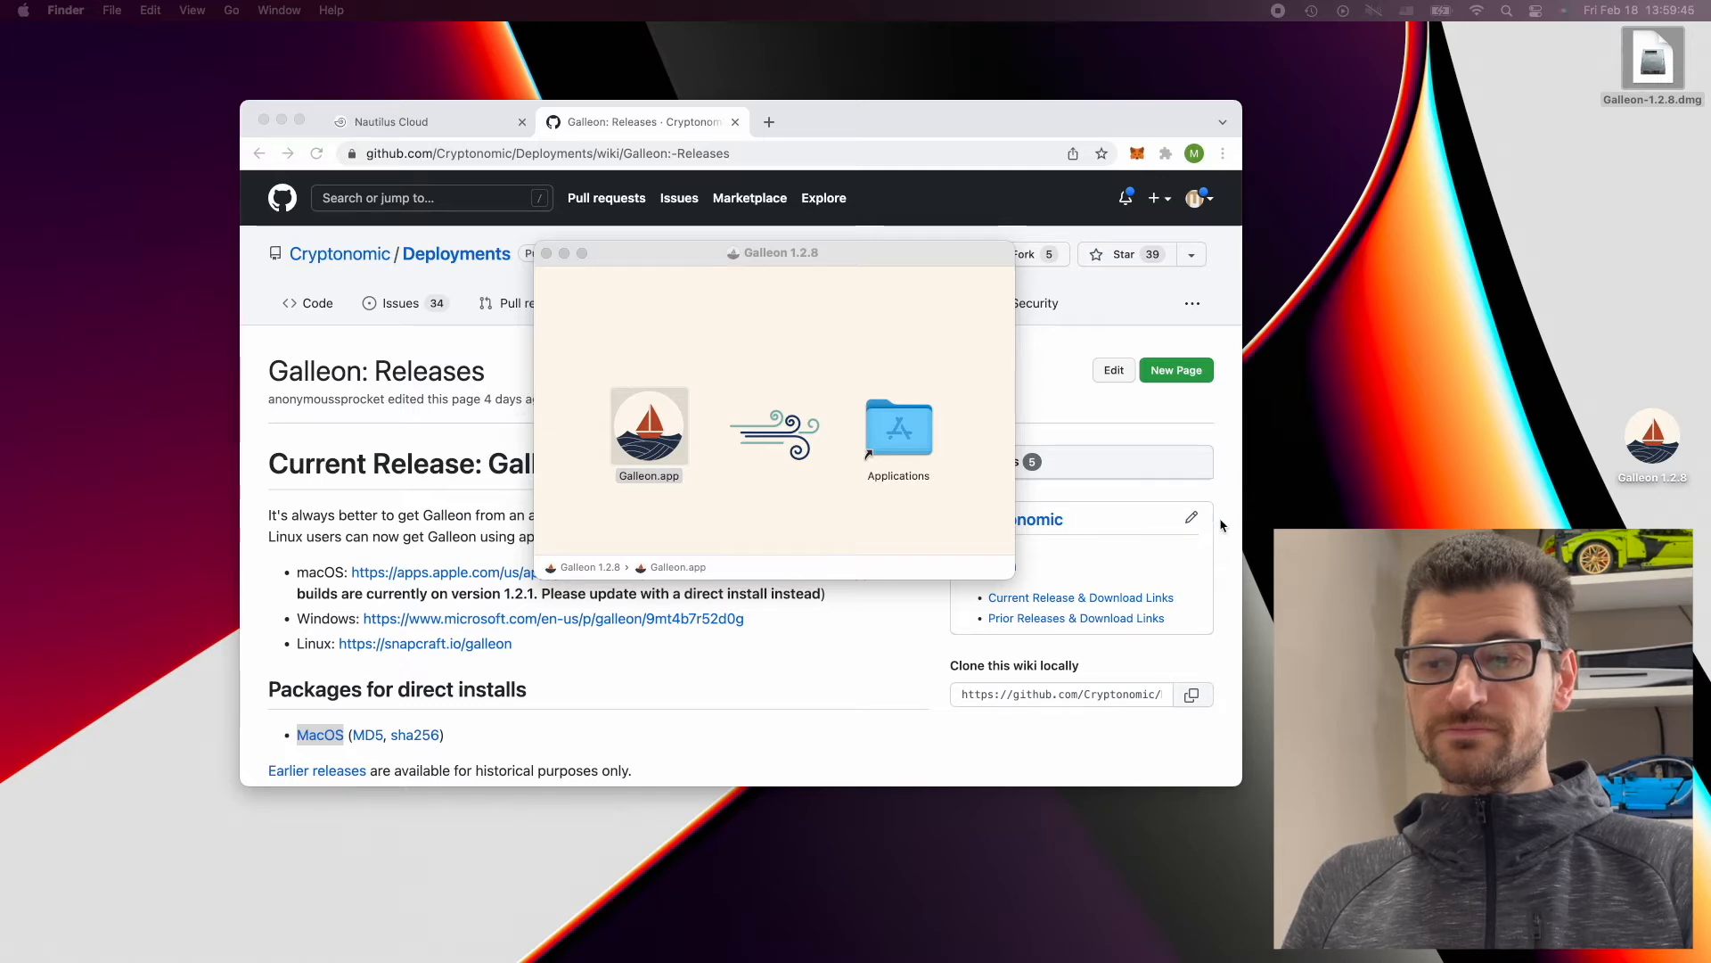
pyautogui.click(1222, 482)
# Step: Launch the installed Galleon app and allow the internet-downloaded application to open
pyautogui.press('super+space')
pyautogui.write('gal')
pyautogui.press('Return')
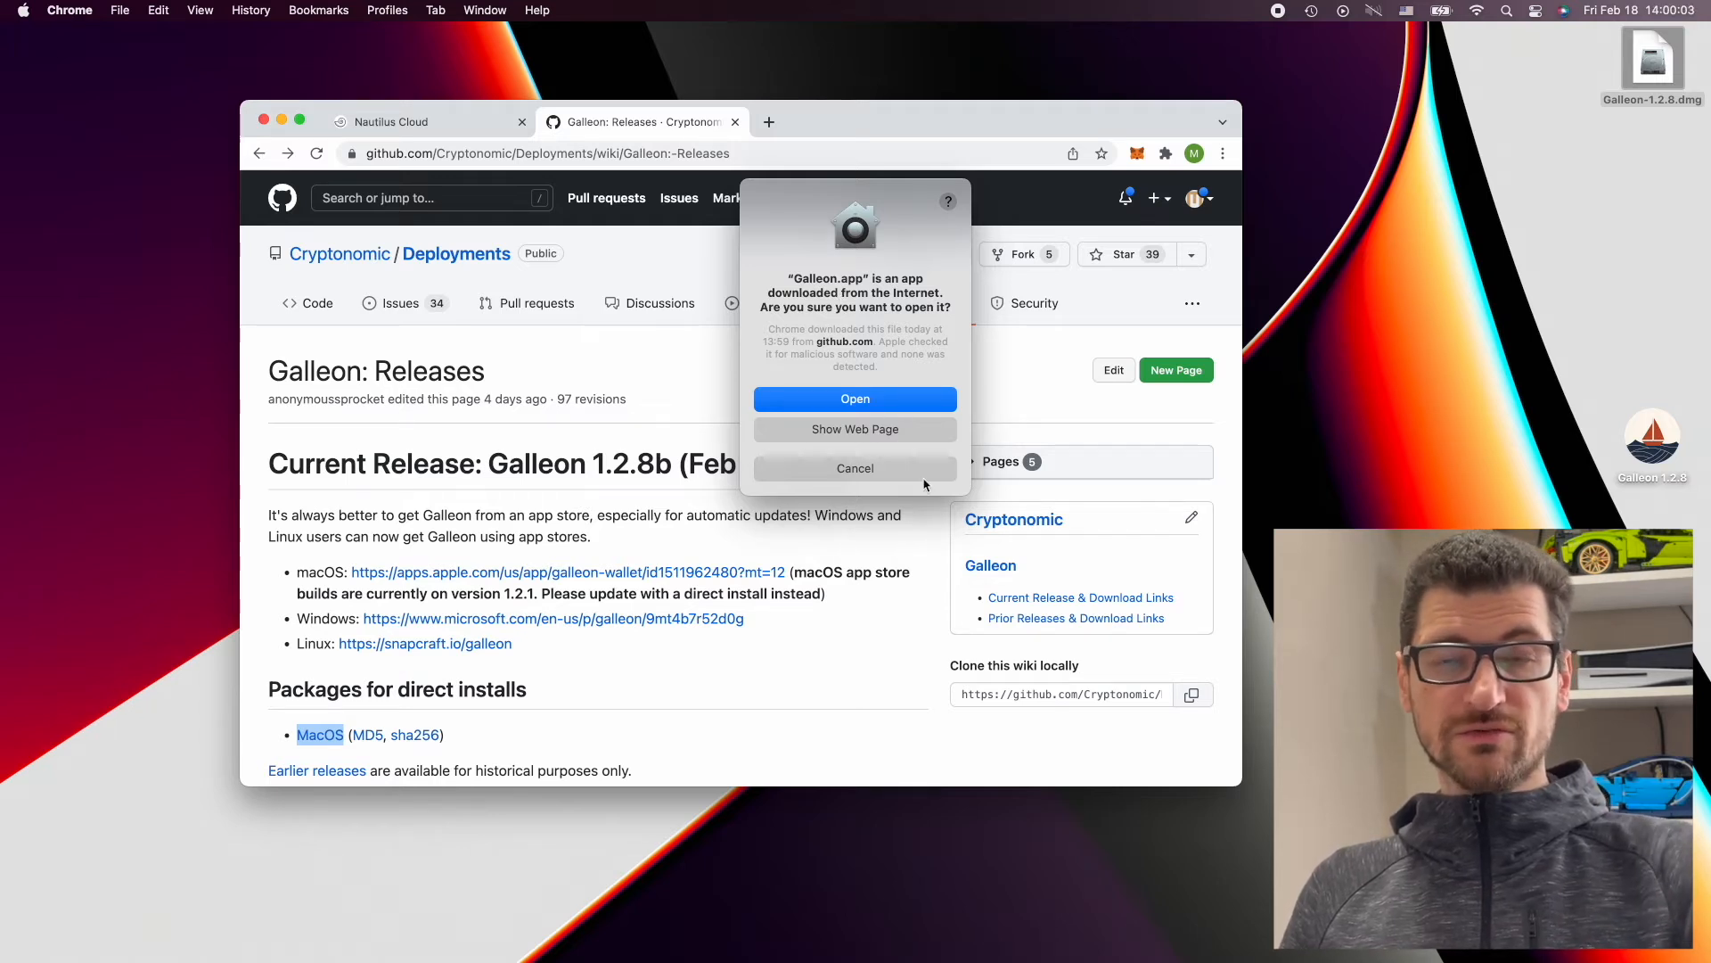
pyautogui.click(883, 401)
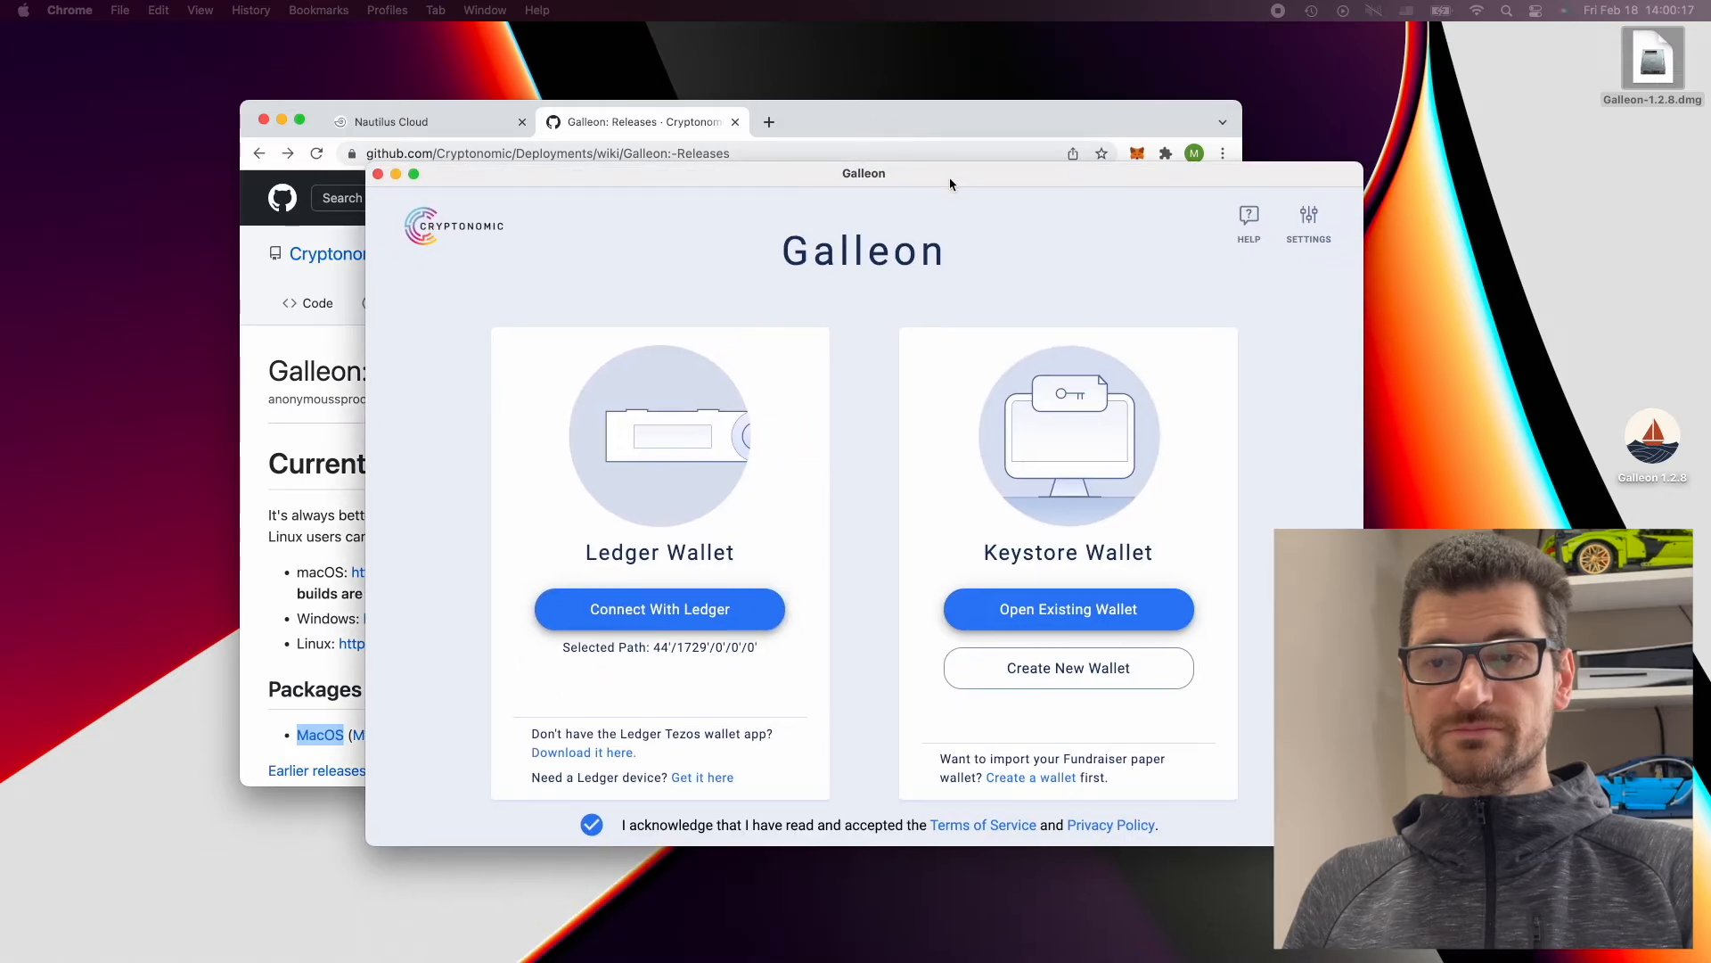
# Step: Open Galleon's general settings to check the version, and close the GitHub releases page in Chrome
pyautogui.click(1260, 208)
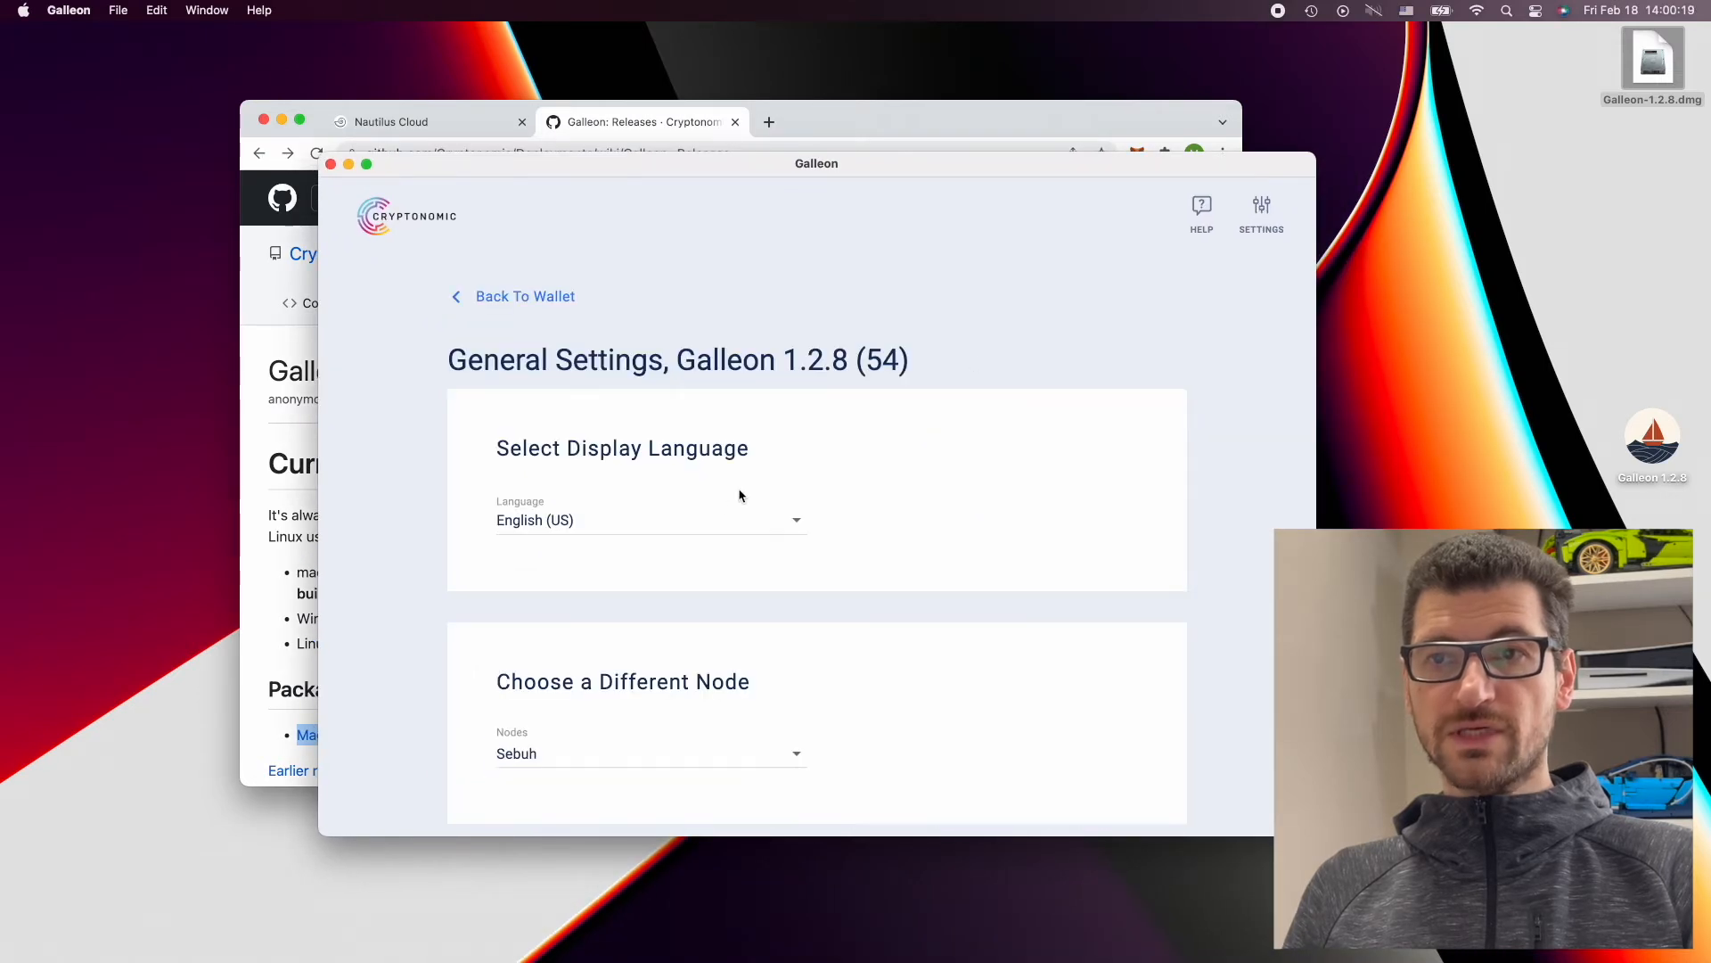
pyautogui.click(737, 122)
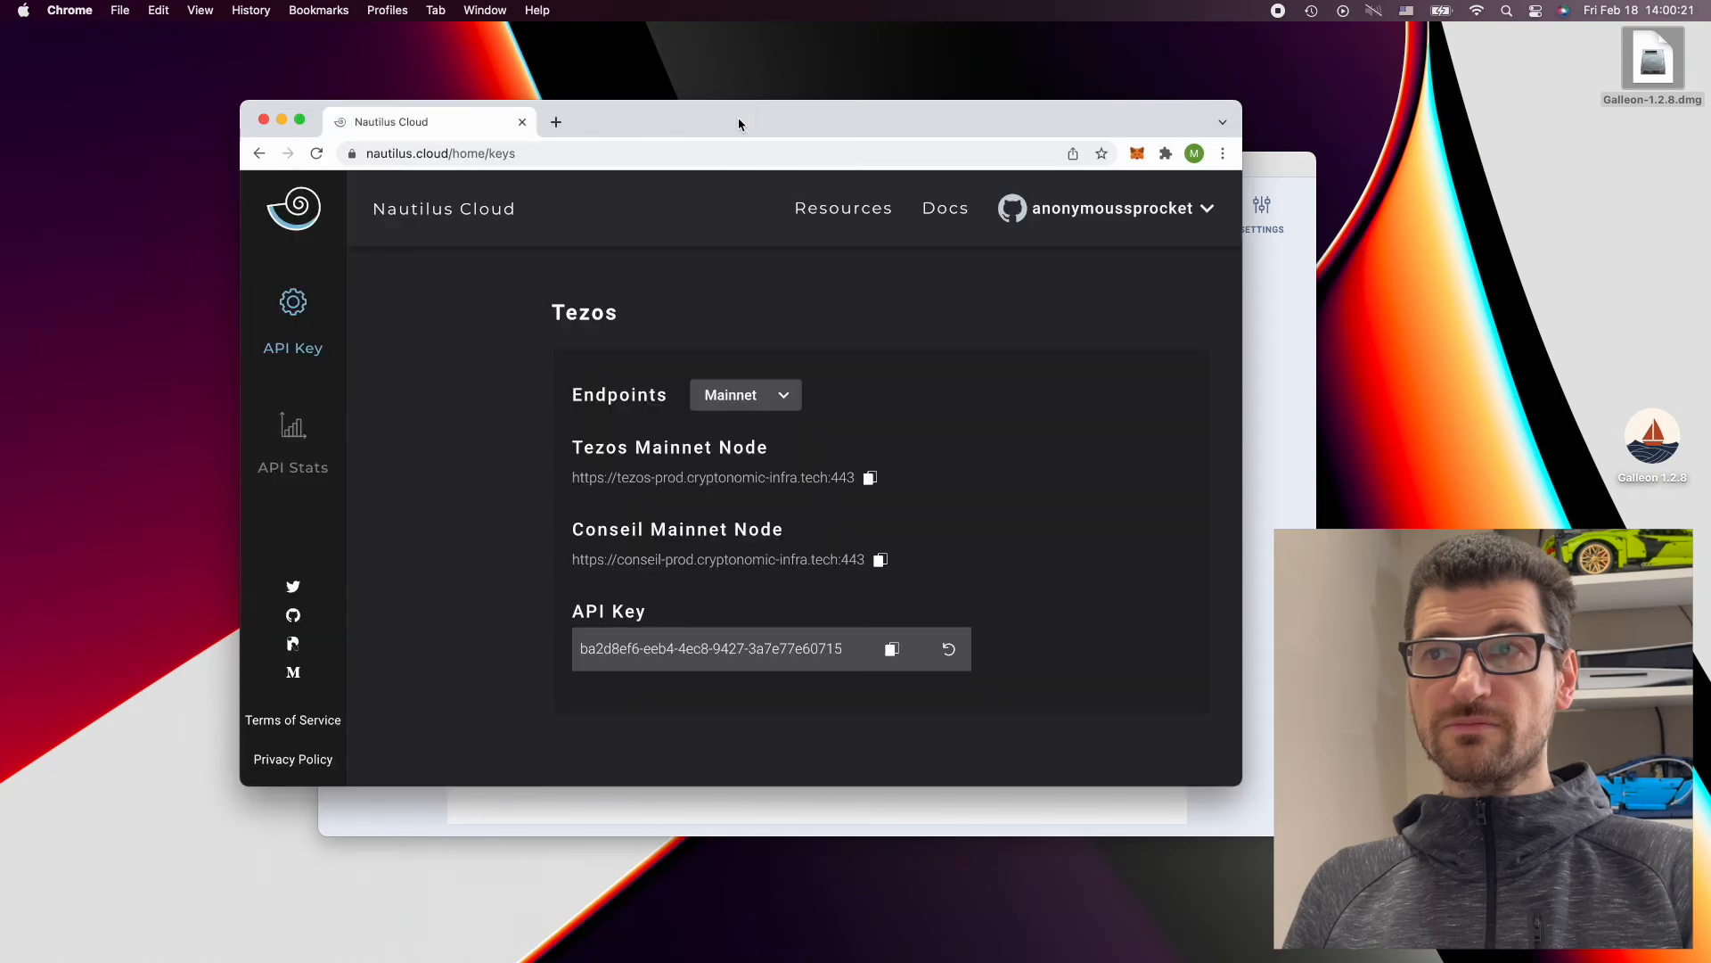
pyautogui.click(1269, 321)
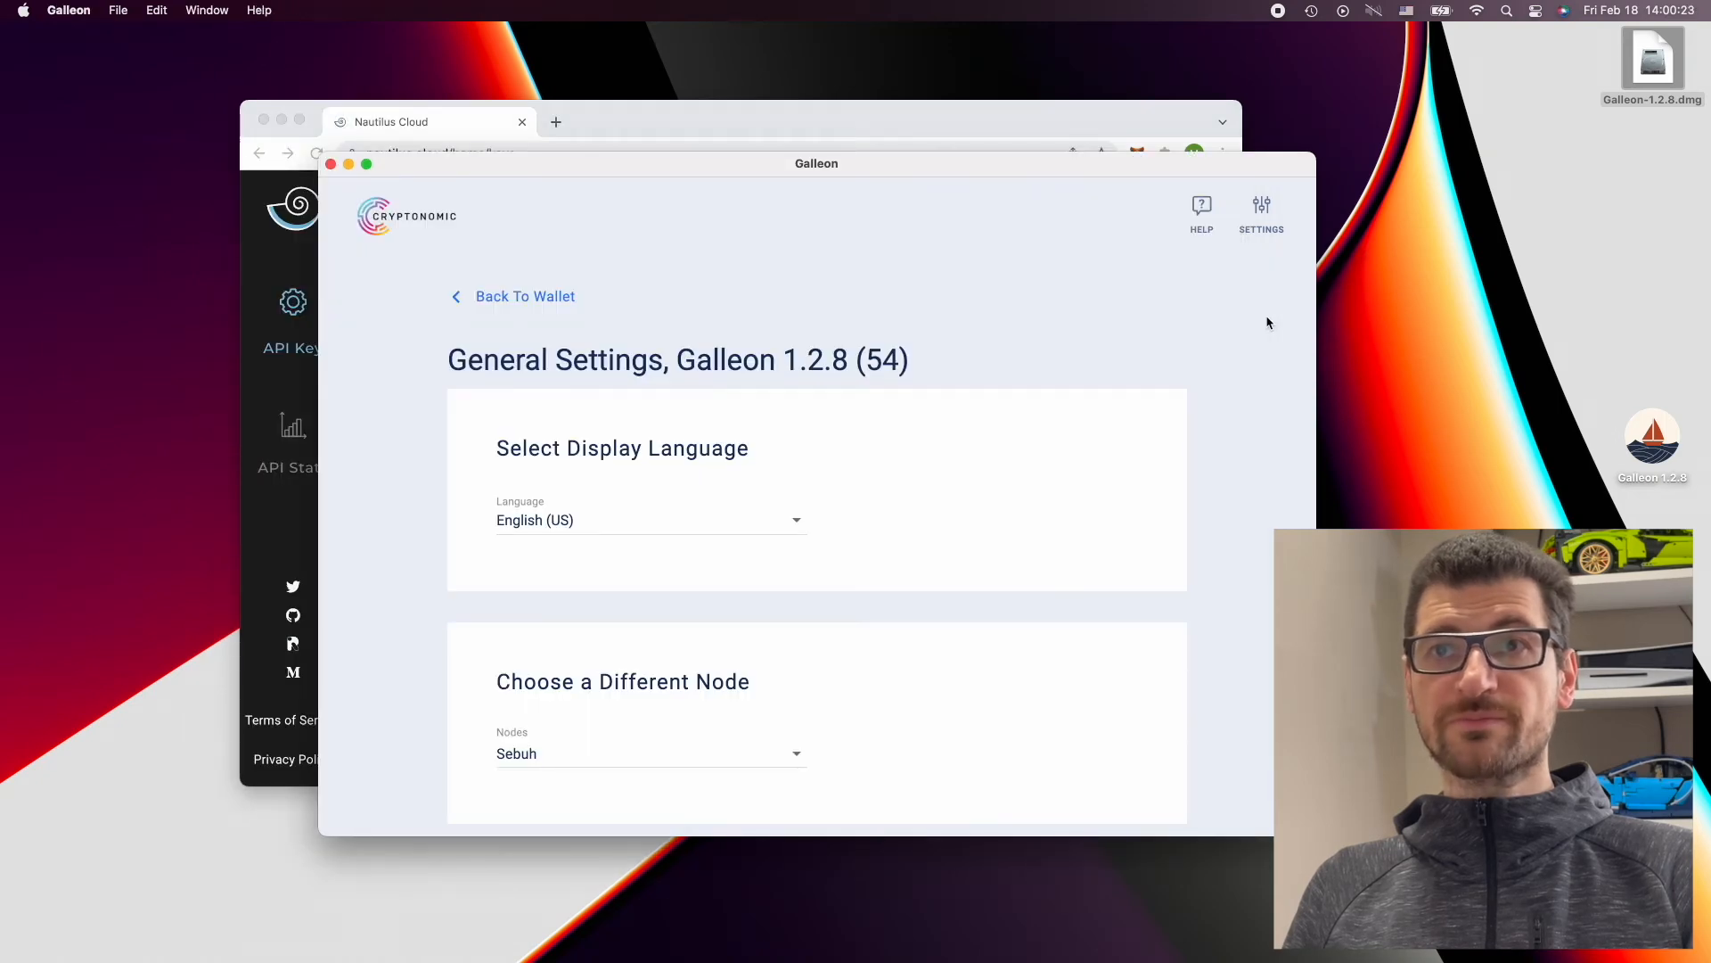
# Step: Start adding a custom node and look over its API key, Tezos URL and Conseil URL fields
pyautogui.click(747, 756)
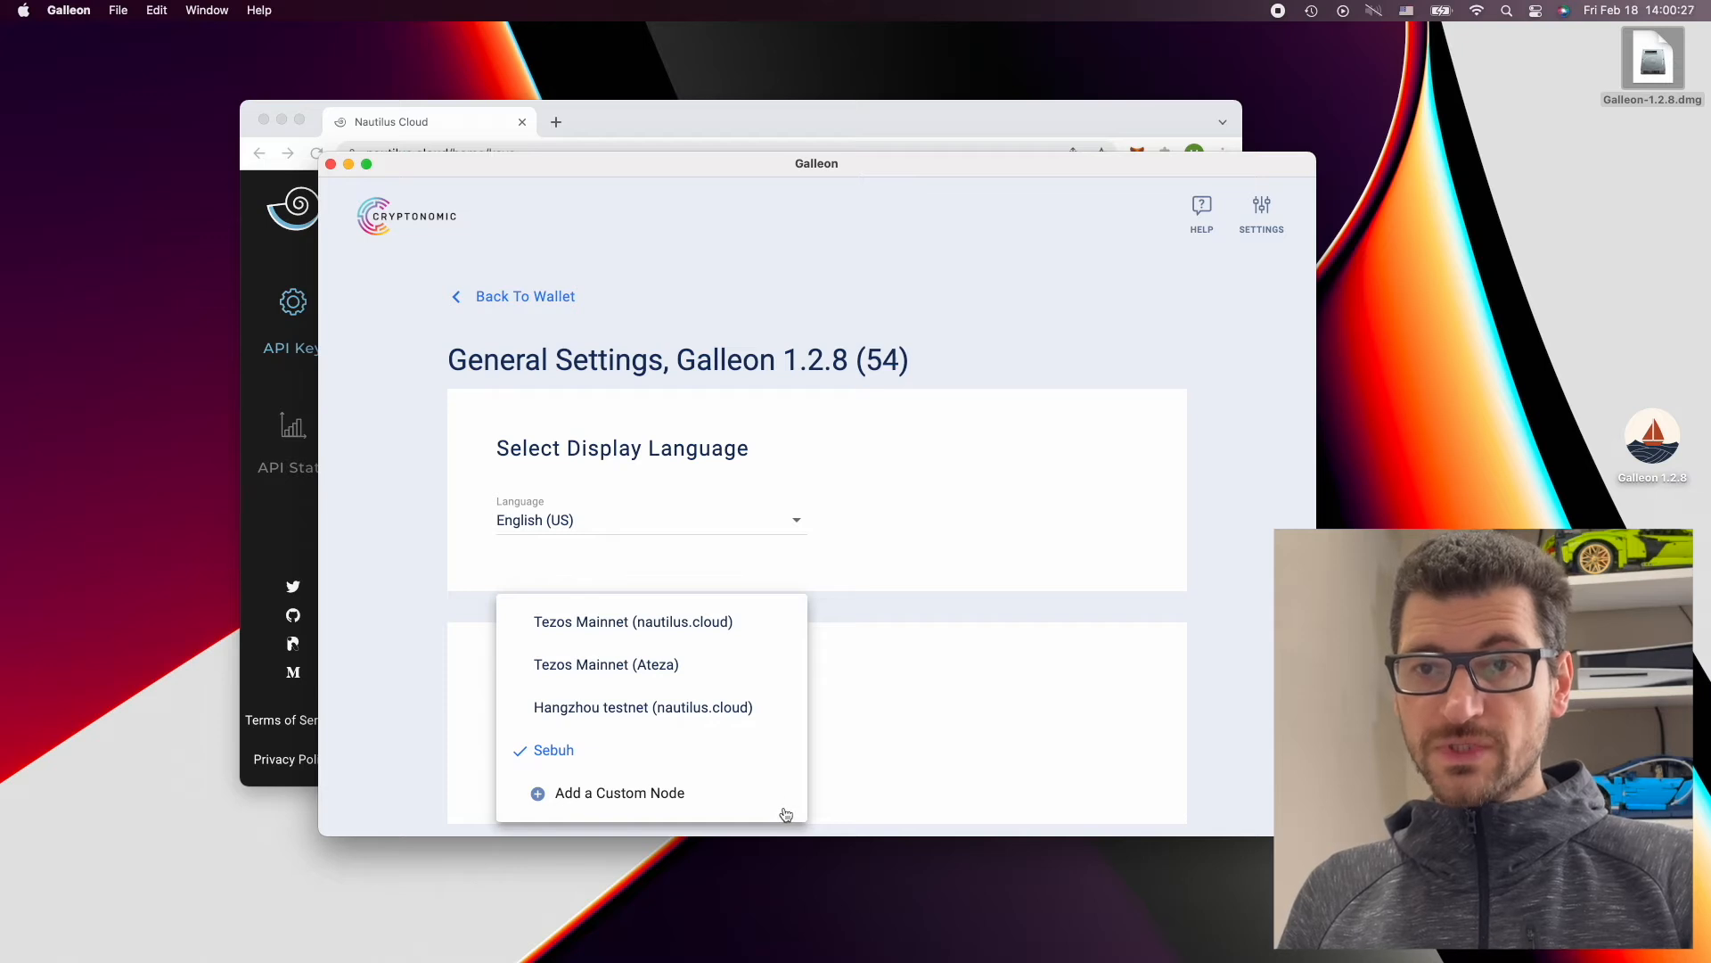
pyautogui.click(952, 691)
pyautogui.click(600, 765)
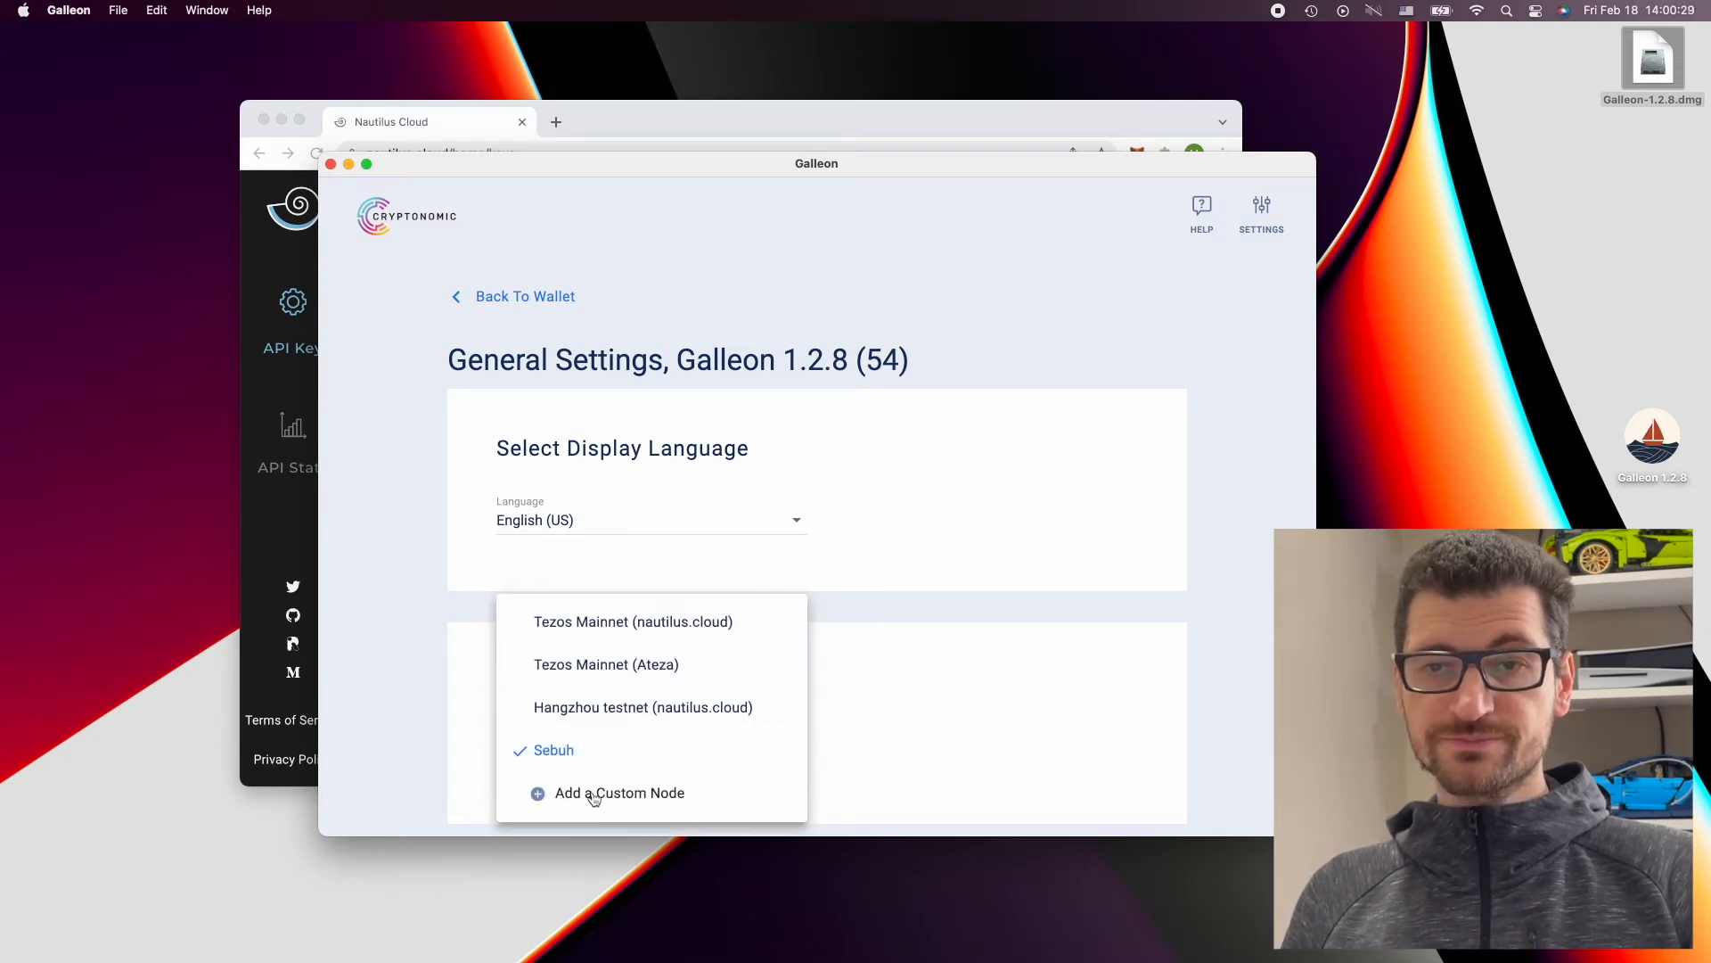
pyautogui.click(664, 803)
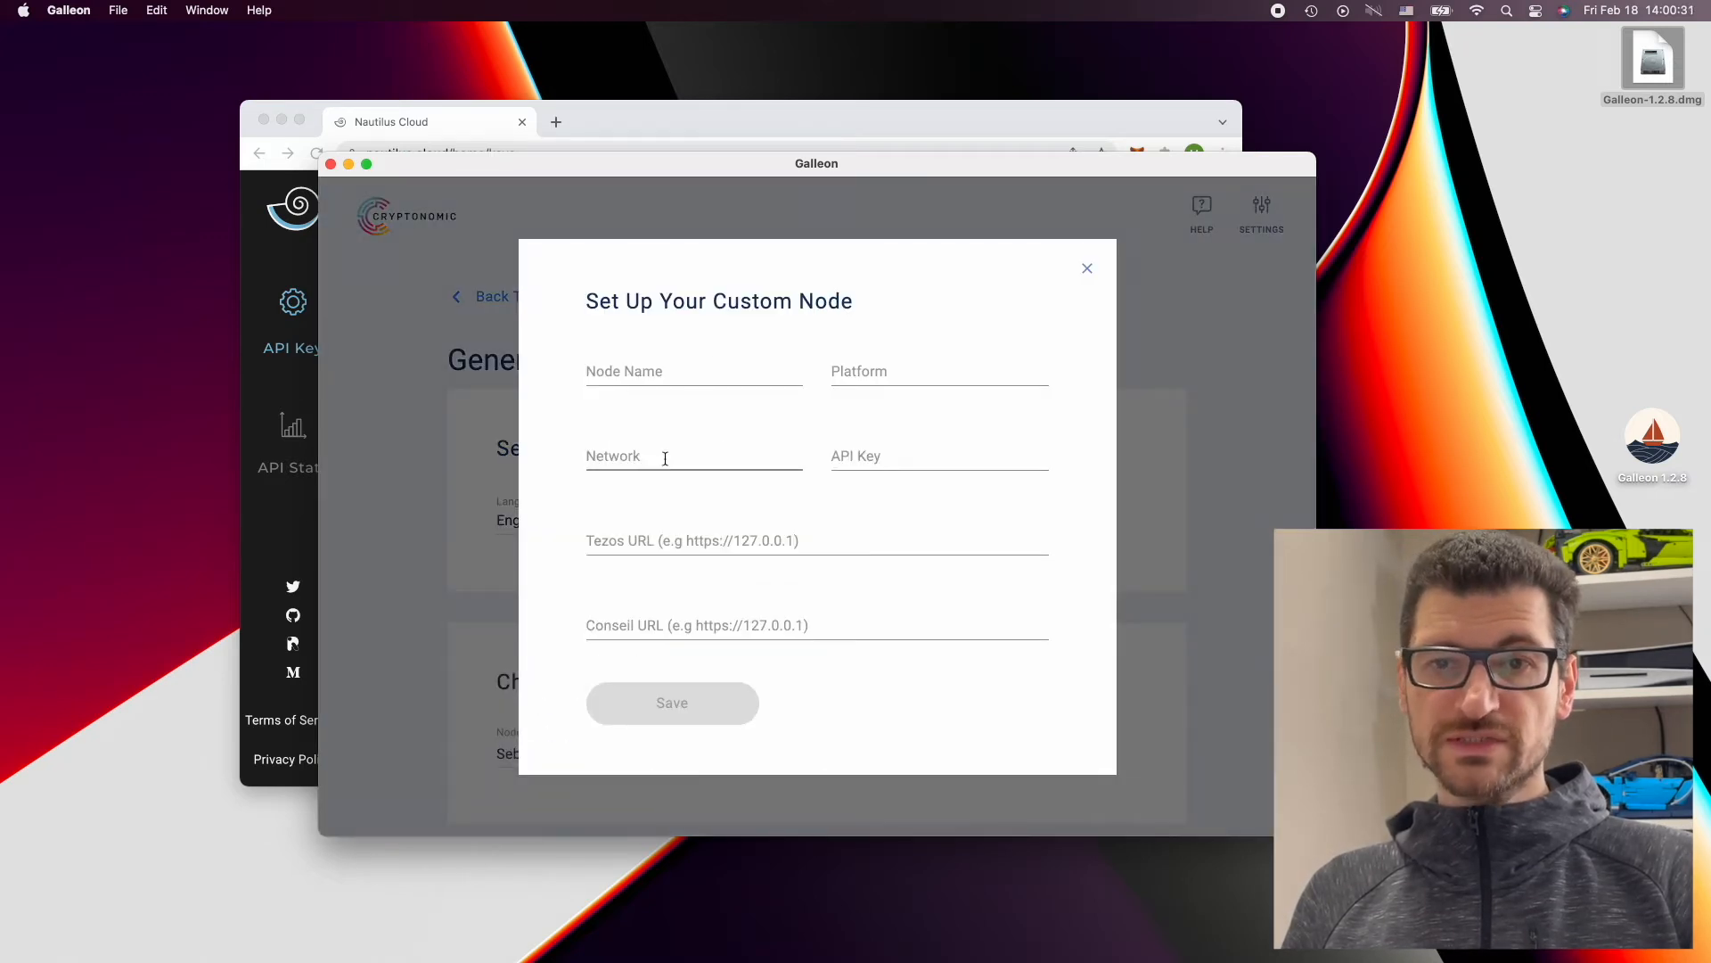
pyautogui.click(863, 460)
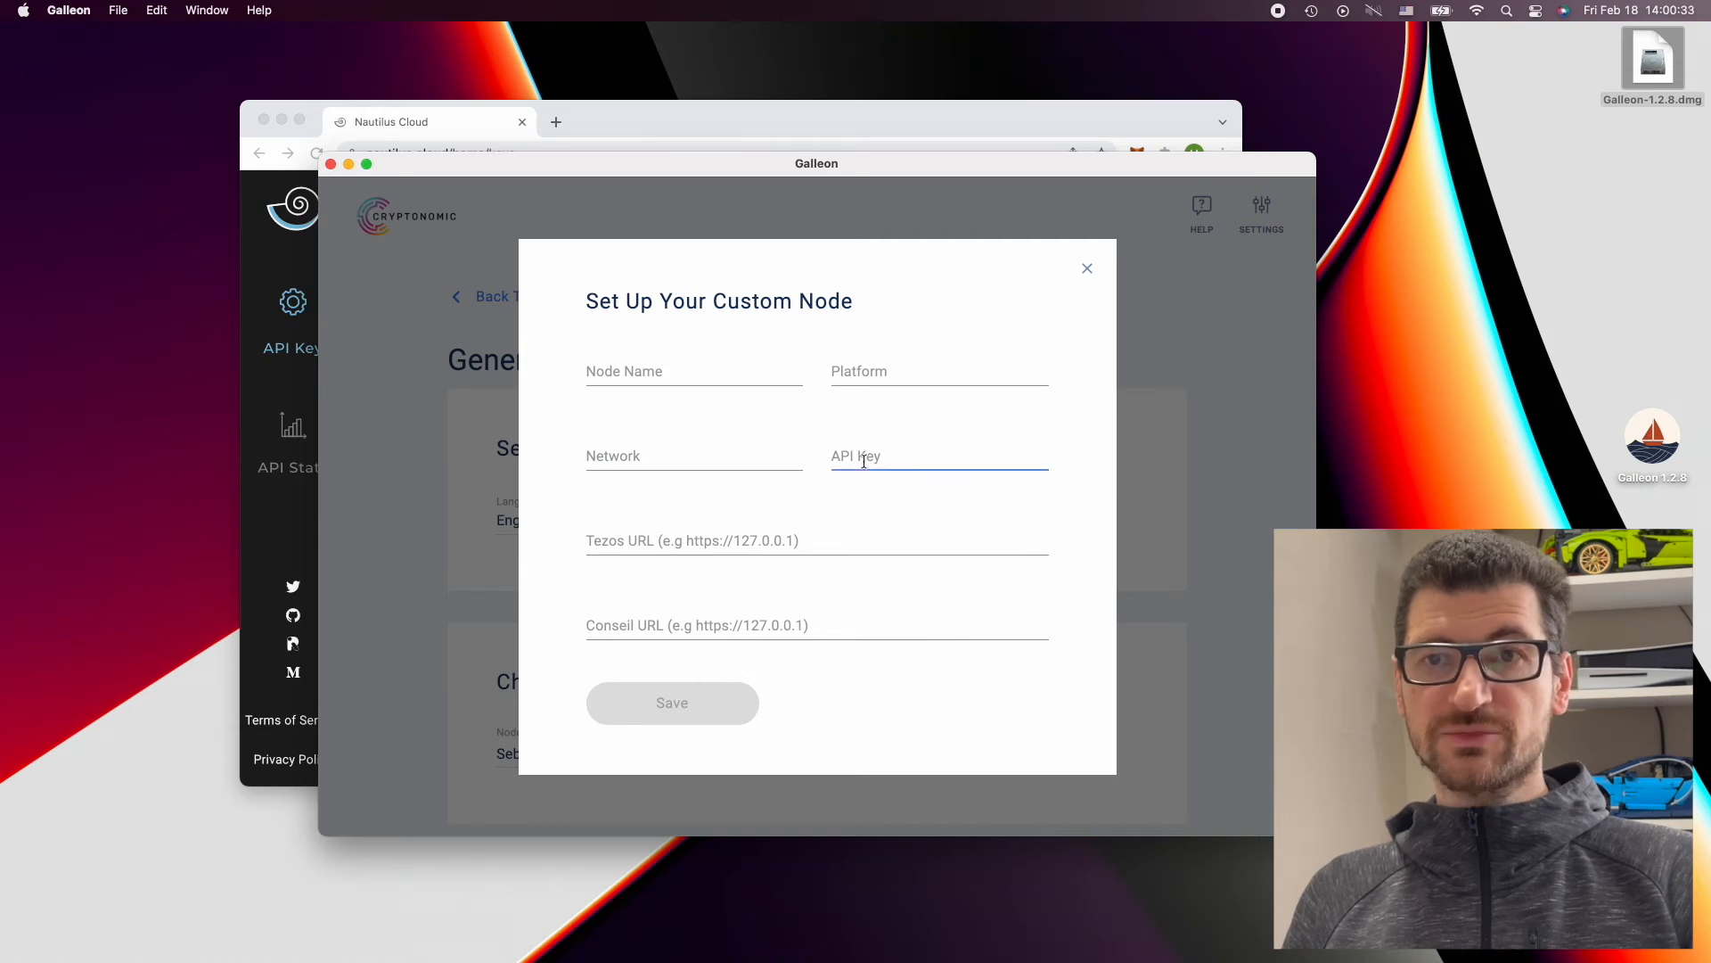
pyautogui.click(796, 544)
pyautogui.click(787, 634)
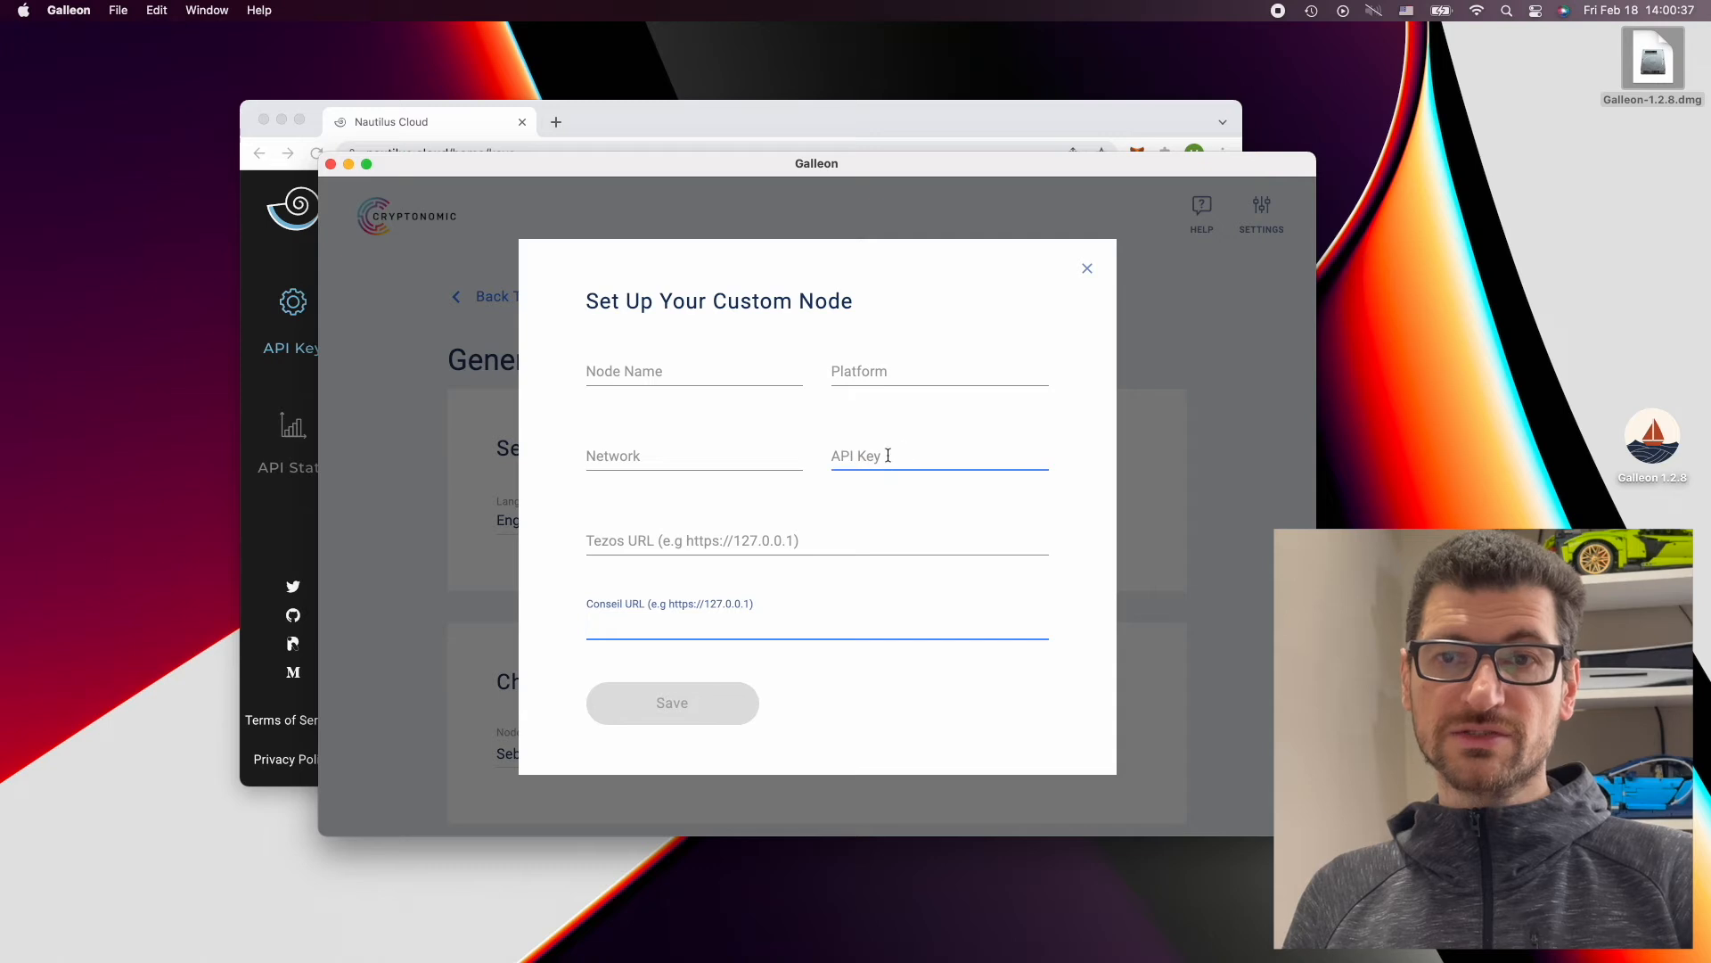
# Step: Copy the Tezos Mainnet Node address from Nautilus Cloud in Chrome into the Tezos URL of Galleon's custom node
pyautogui.click(759, 114)
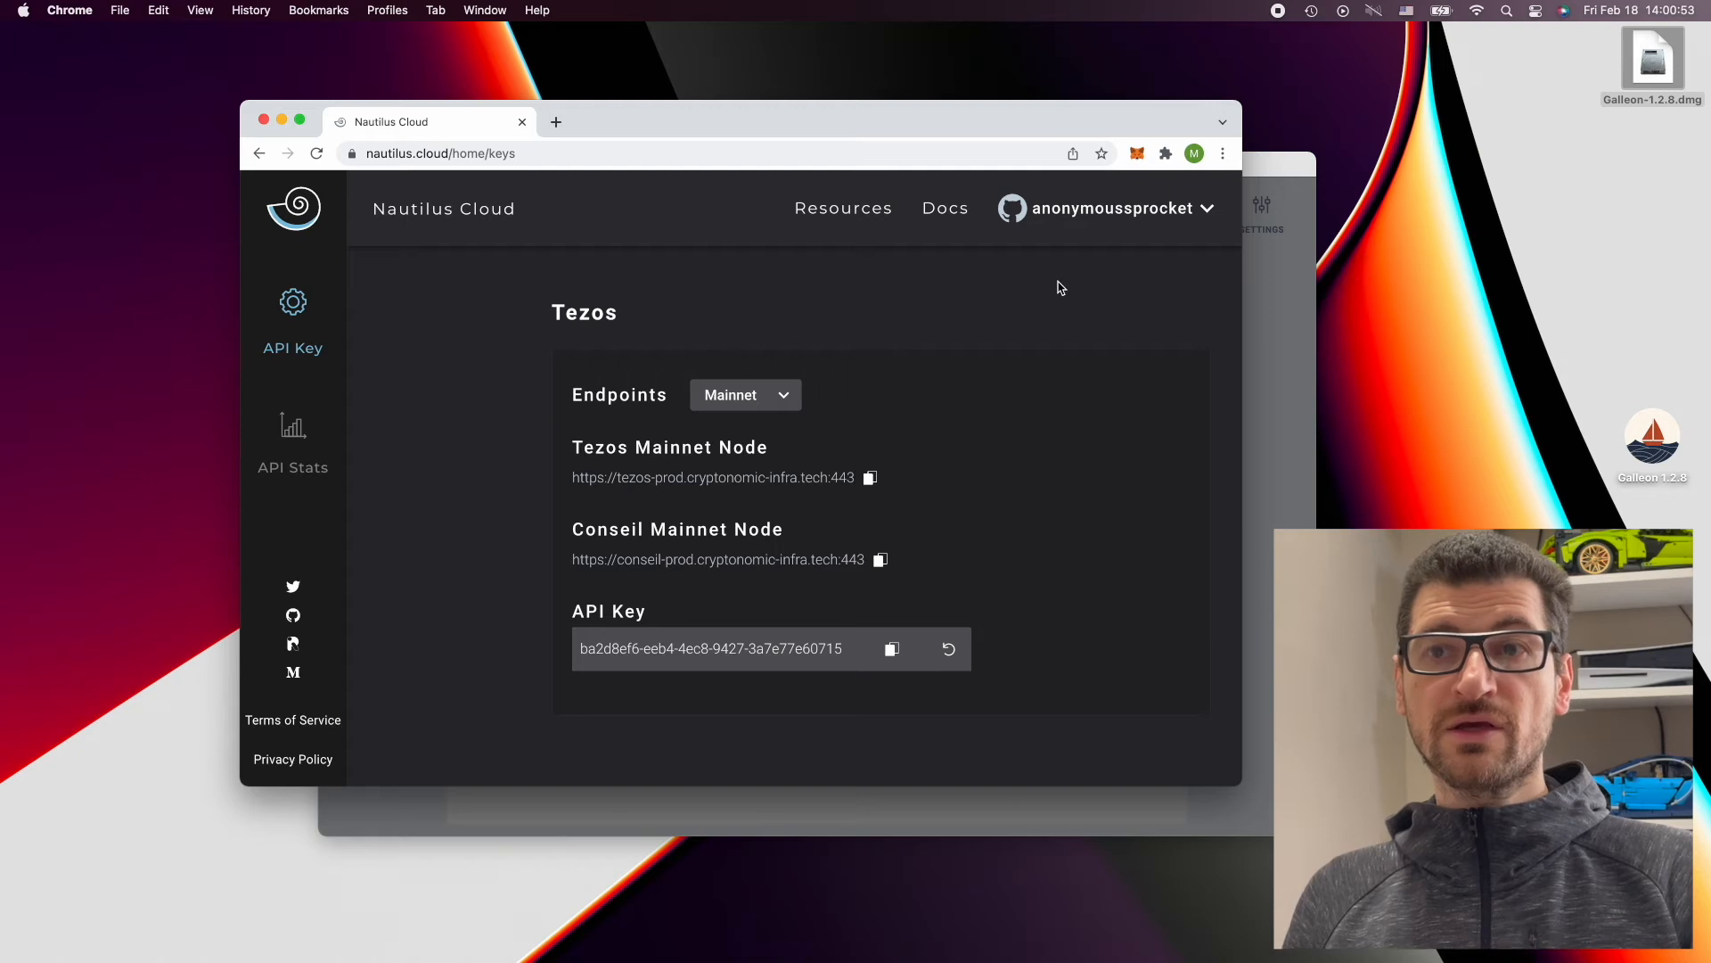
pyautogui.click(870, 479)
pyautogui.press('super+Tab')
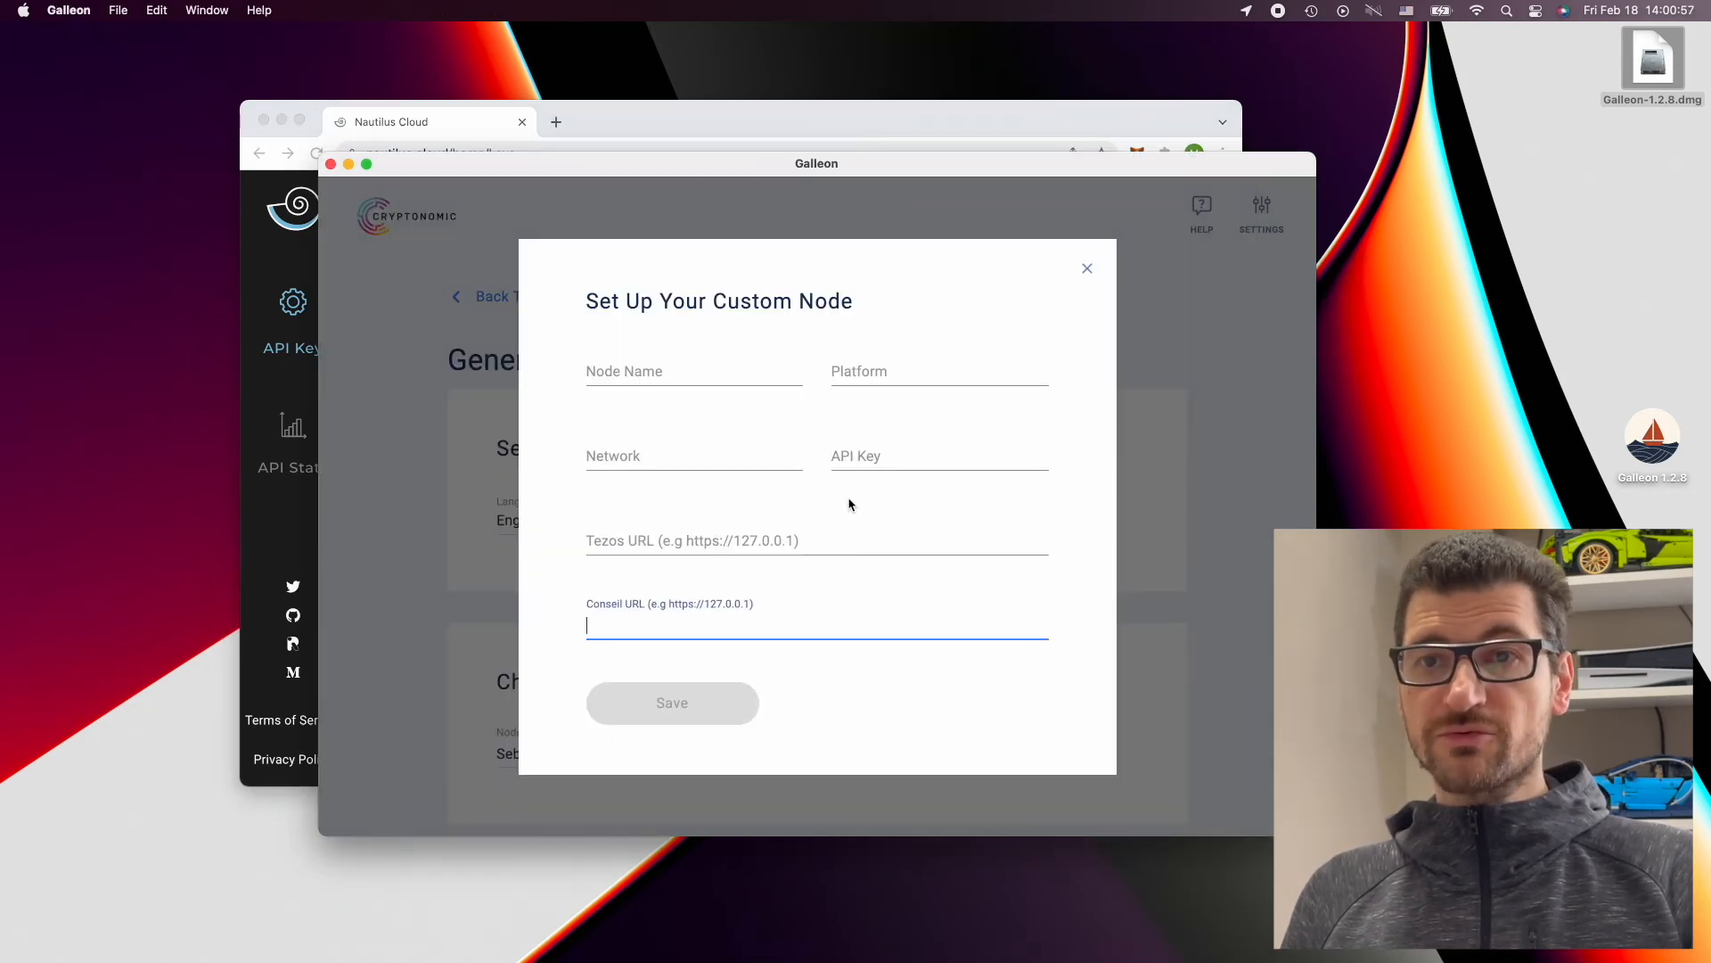
pyautogui.click(838, 550)
pyautogui.press('super+v')
pyautogui.click(1070, 531)
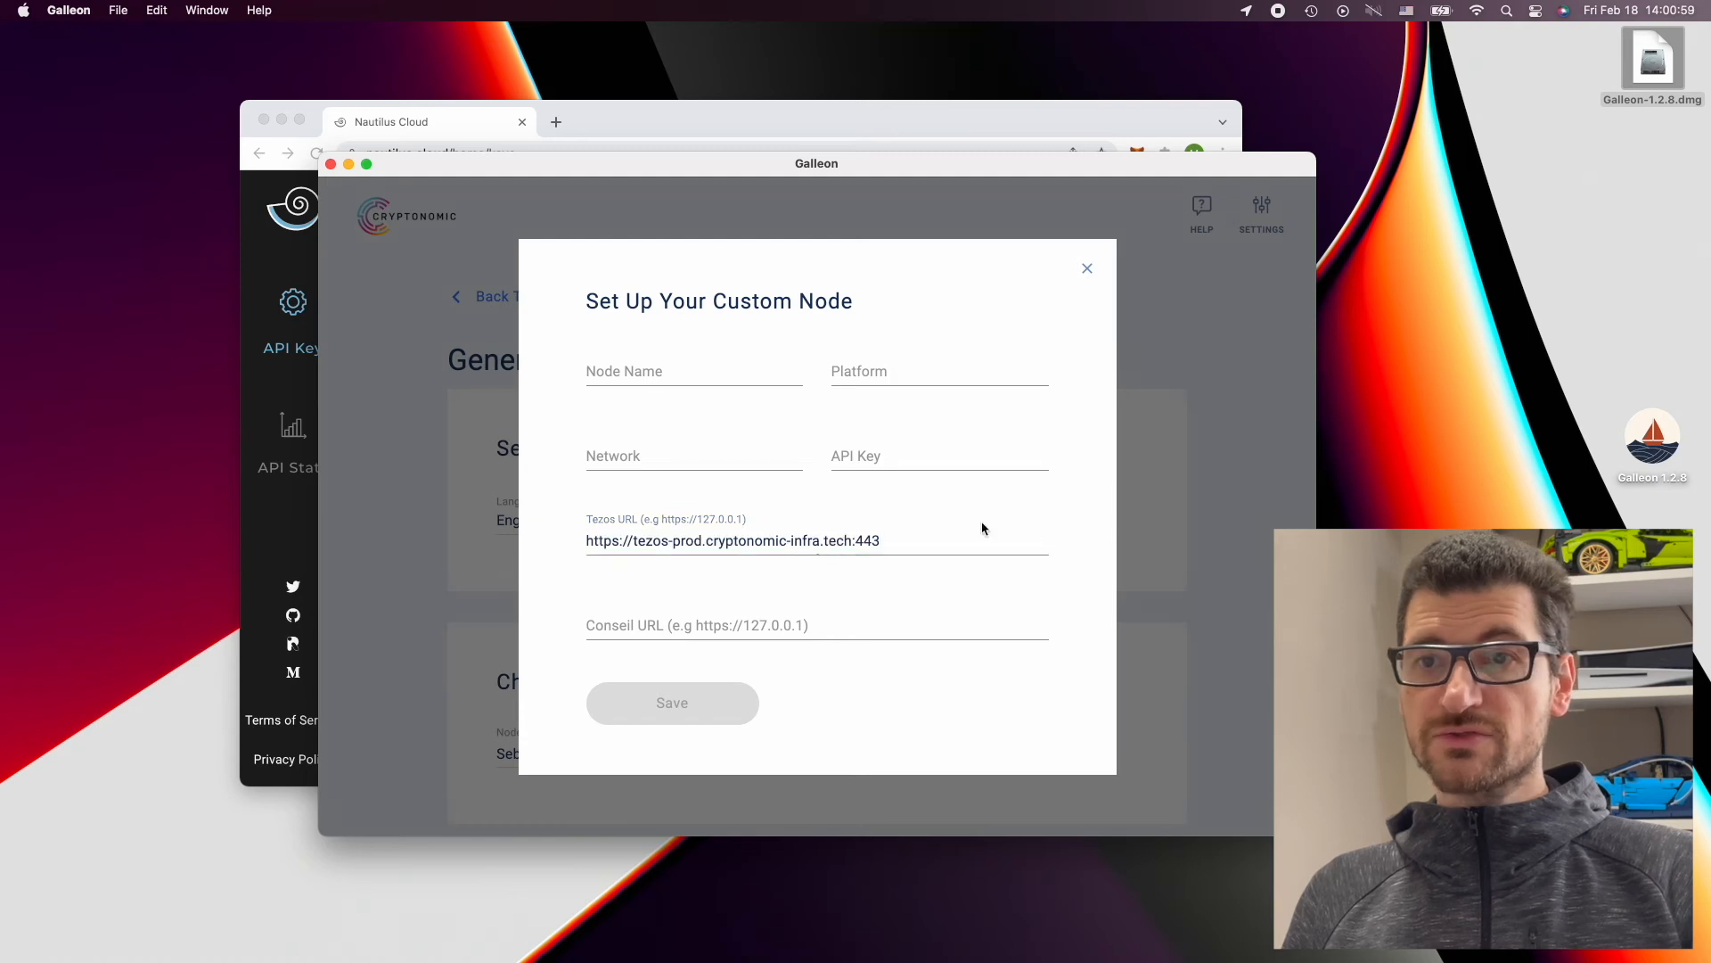
# Step: Copy the Conseil Mainnet Node address from Nautilus Cloud in Chrome into the Conseil URL of Galleon's custom node
pyautogui.press('super+Tab')
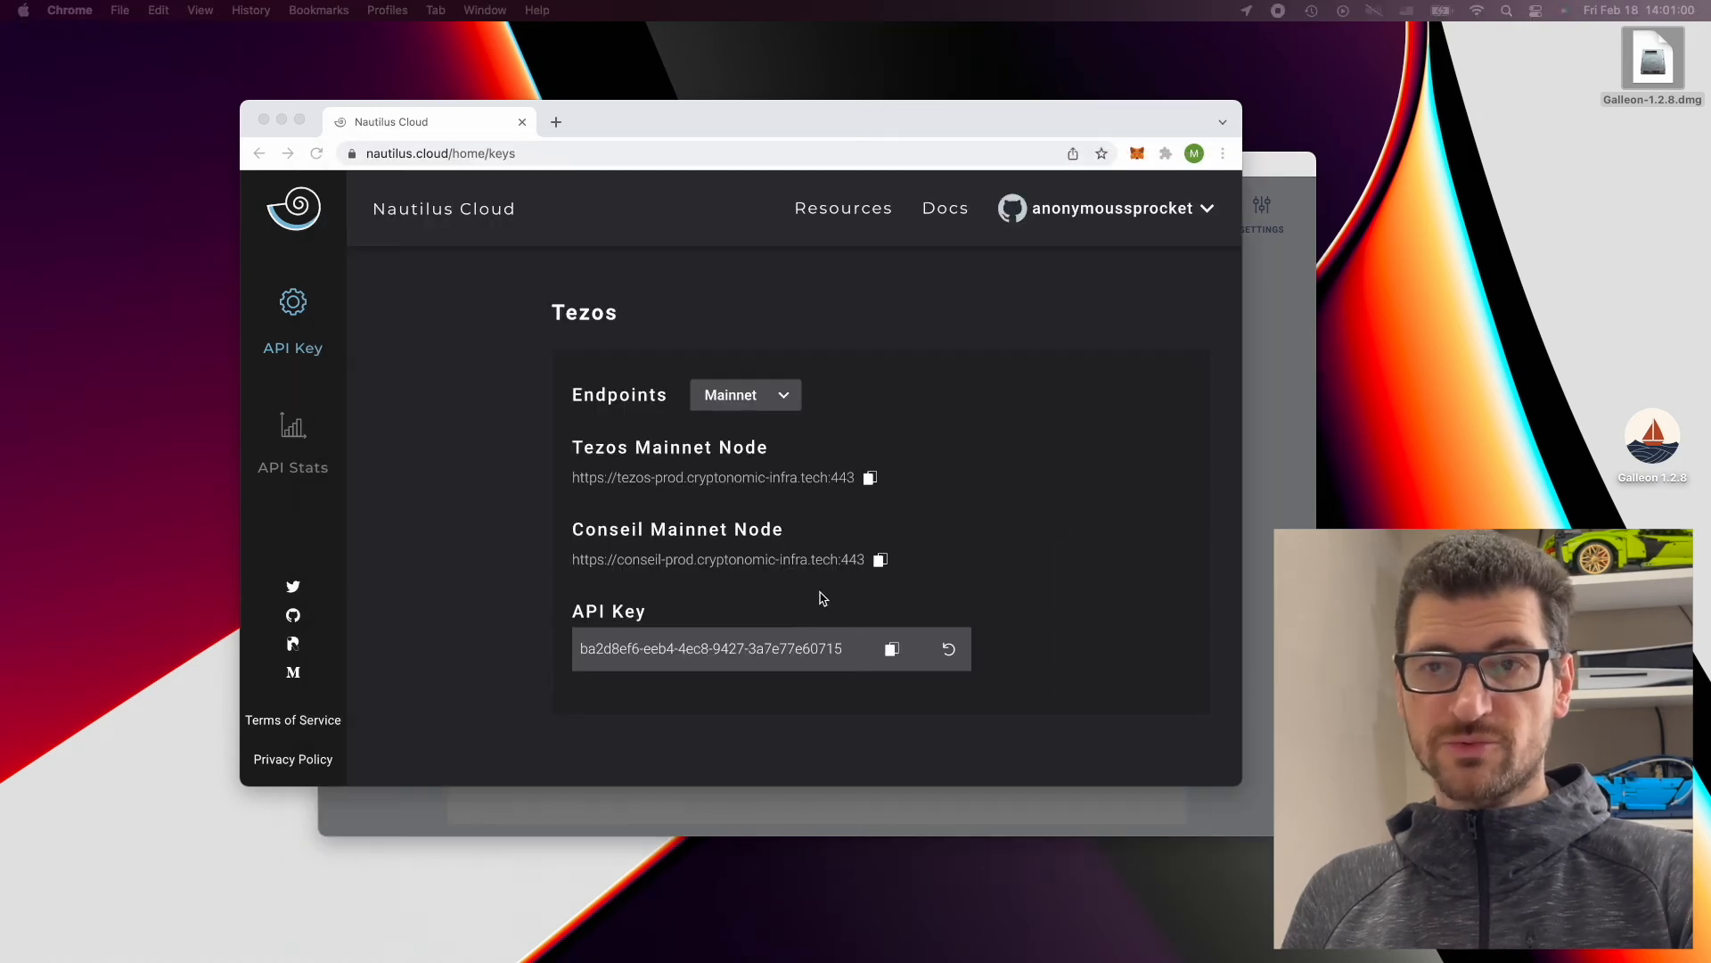
pyautogui.click(879, 561)
pyautogui.press('super+Tab')
pyautogui.click(764, 624)
pyautogui.press('super+v')
# Step: Copy the API key from Nautilus Cloud in Chrome into the API Key field of Galleon's custom node
pyautogui.press('super+Tab')
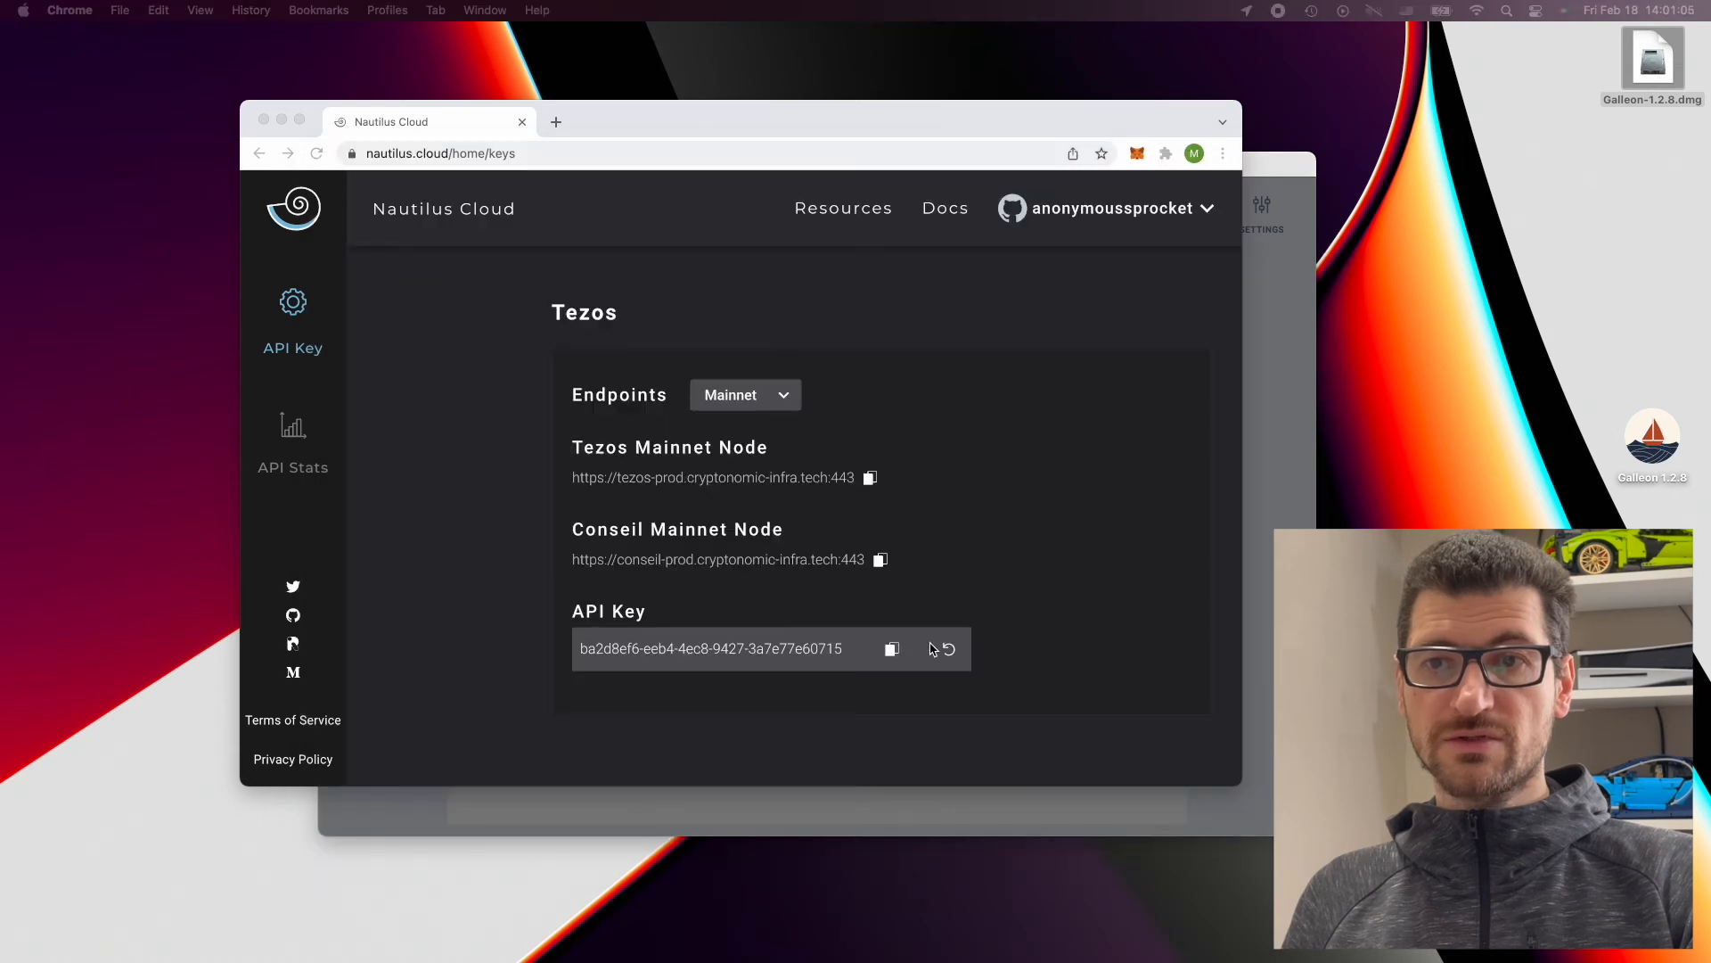
pyautogui.click(892, 651)
pyautogui.press('super+Tab')
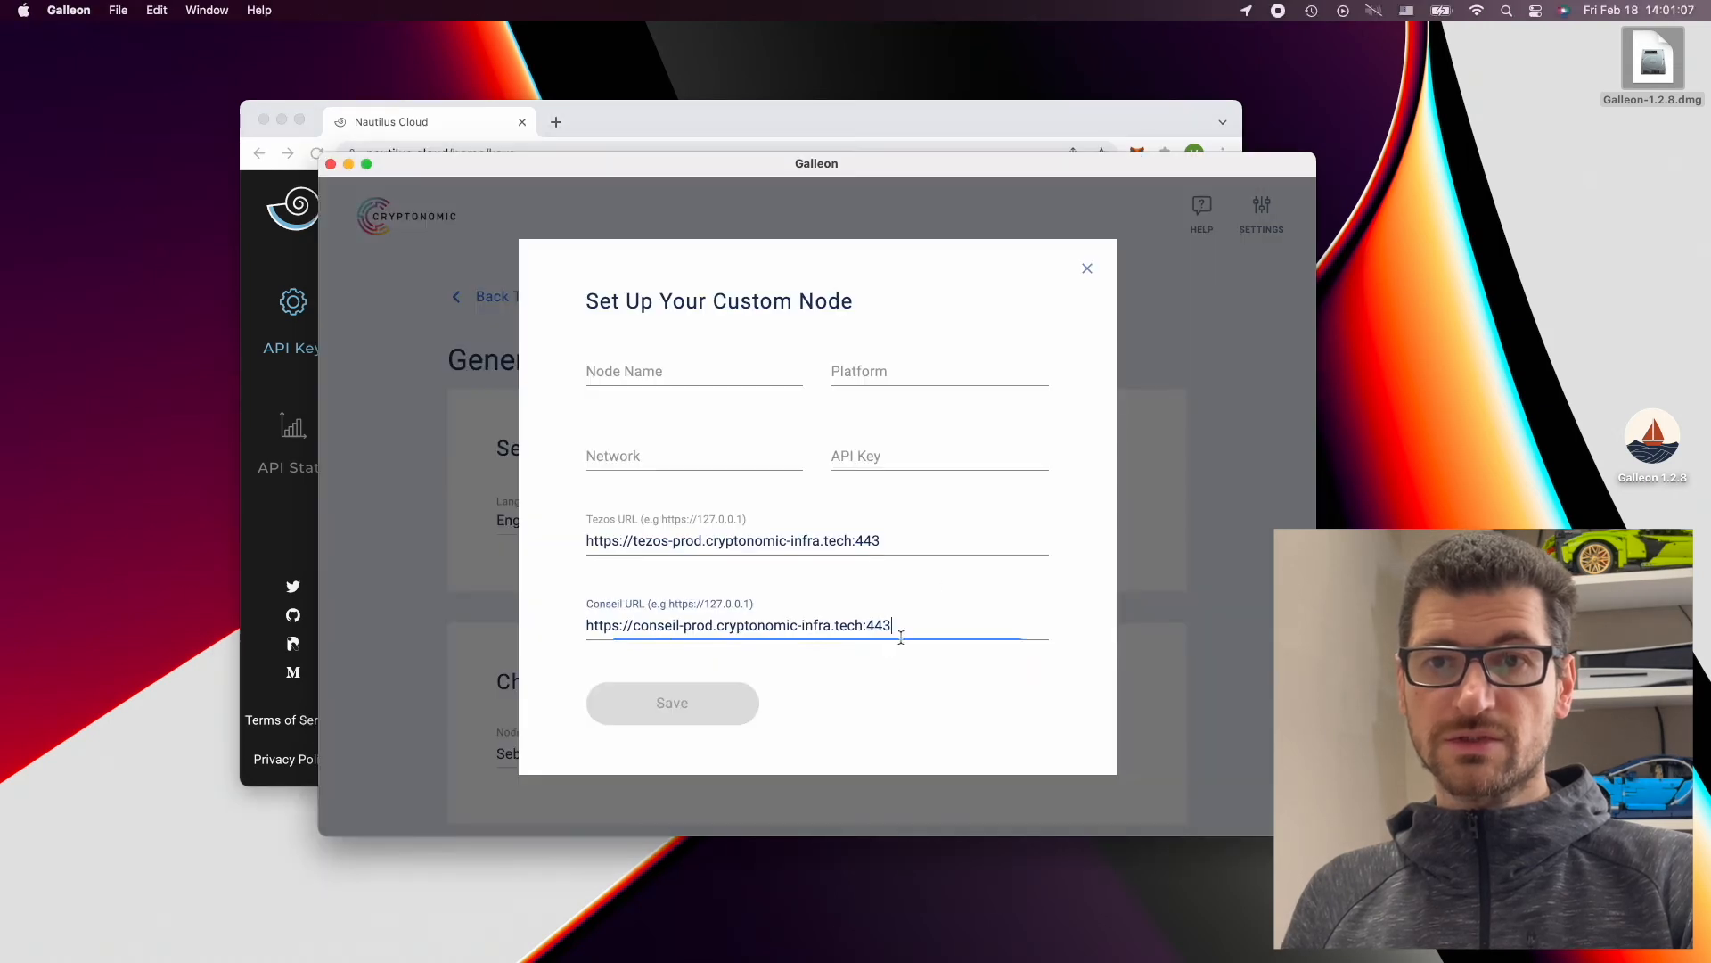
pyautogui.click(939, 456)
pyautogui.press('super+v')
pyautogui.press('super+Tab')
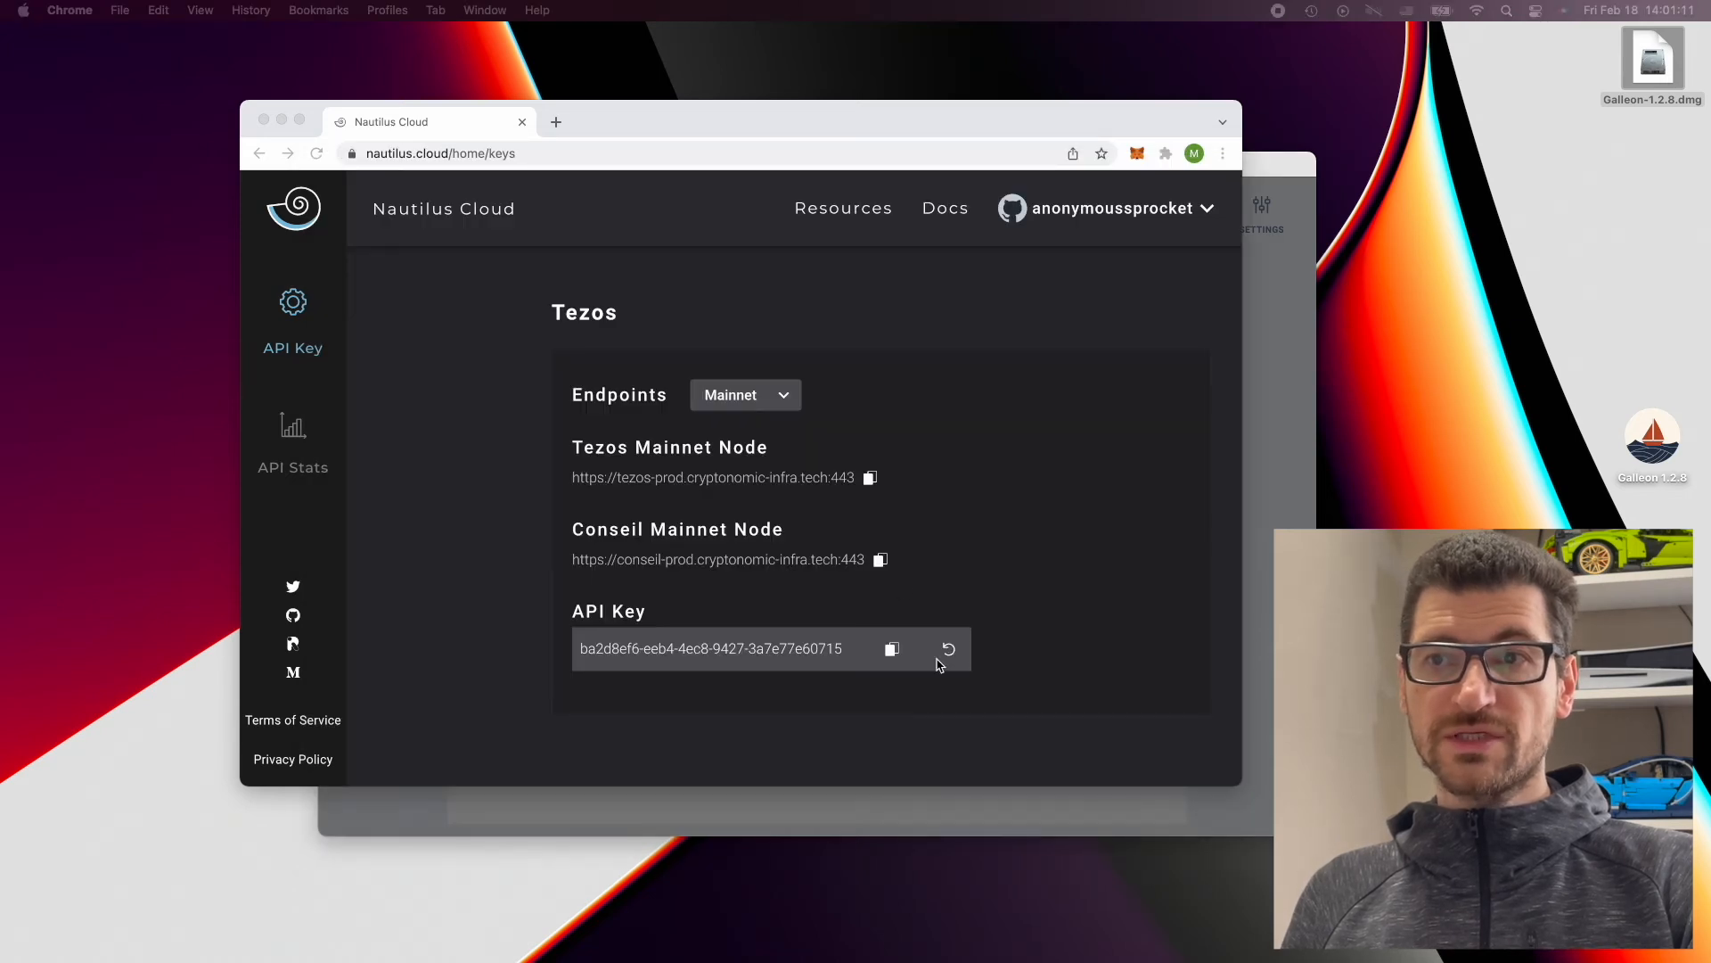
pyautogui.press('super+Tab')
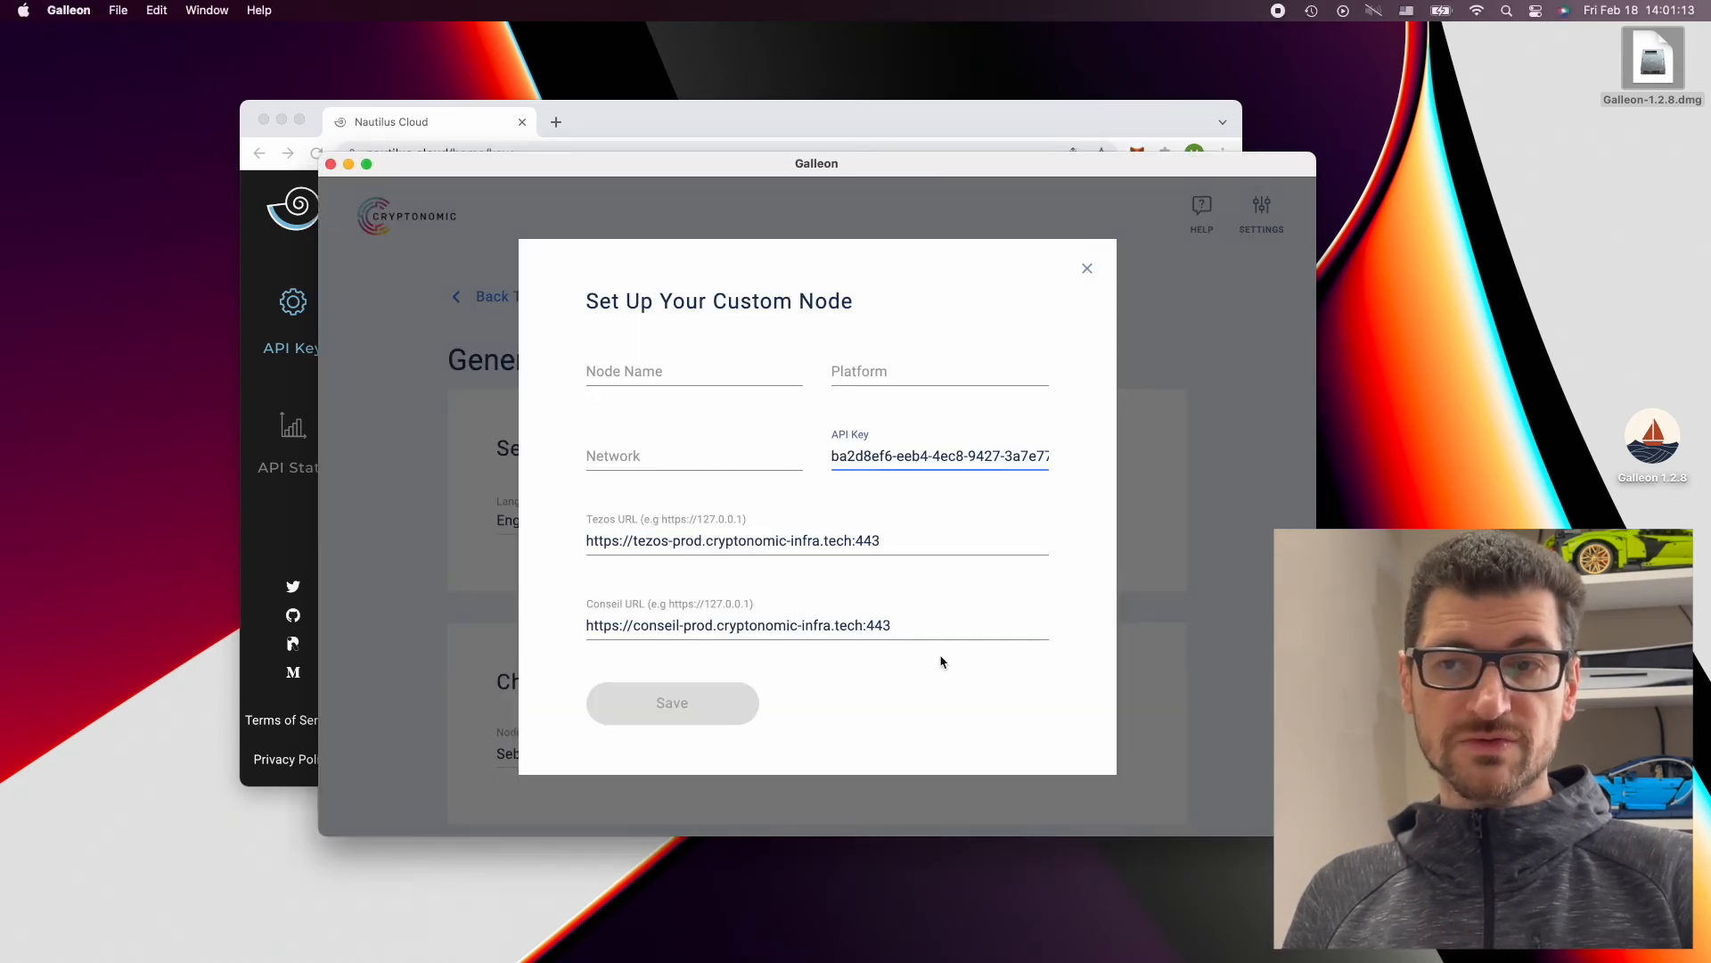
# Step: Name the custom node Sample, set its platform to tezos and network to mainnet, and save it
pyautogui.click(650, 372)
pyautogui.write('Sample')
pyautogui.press('Tab')
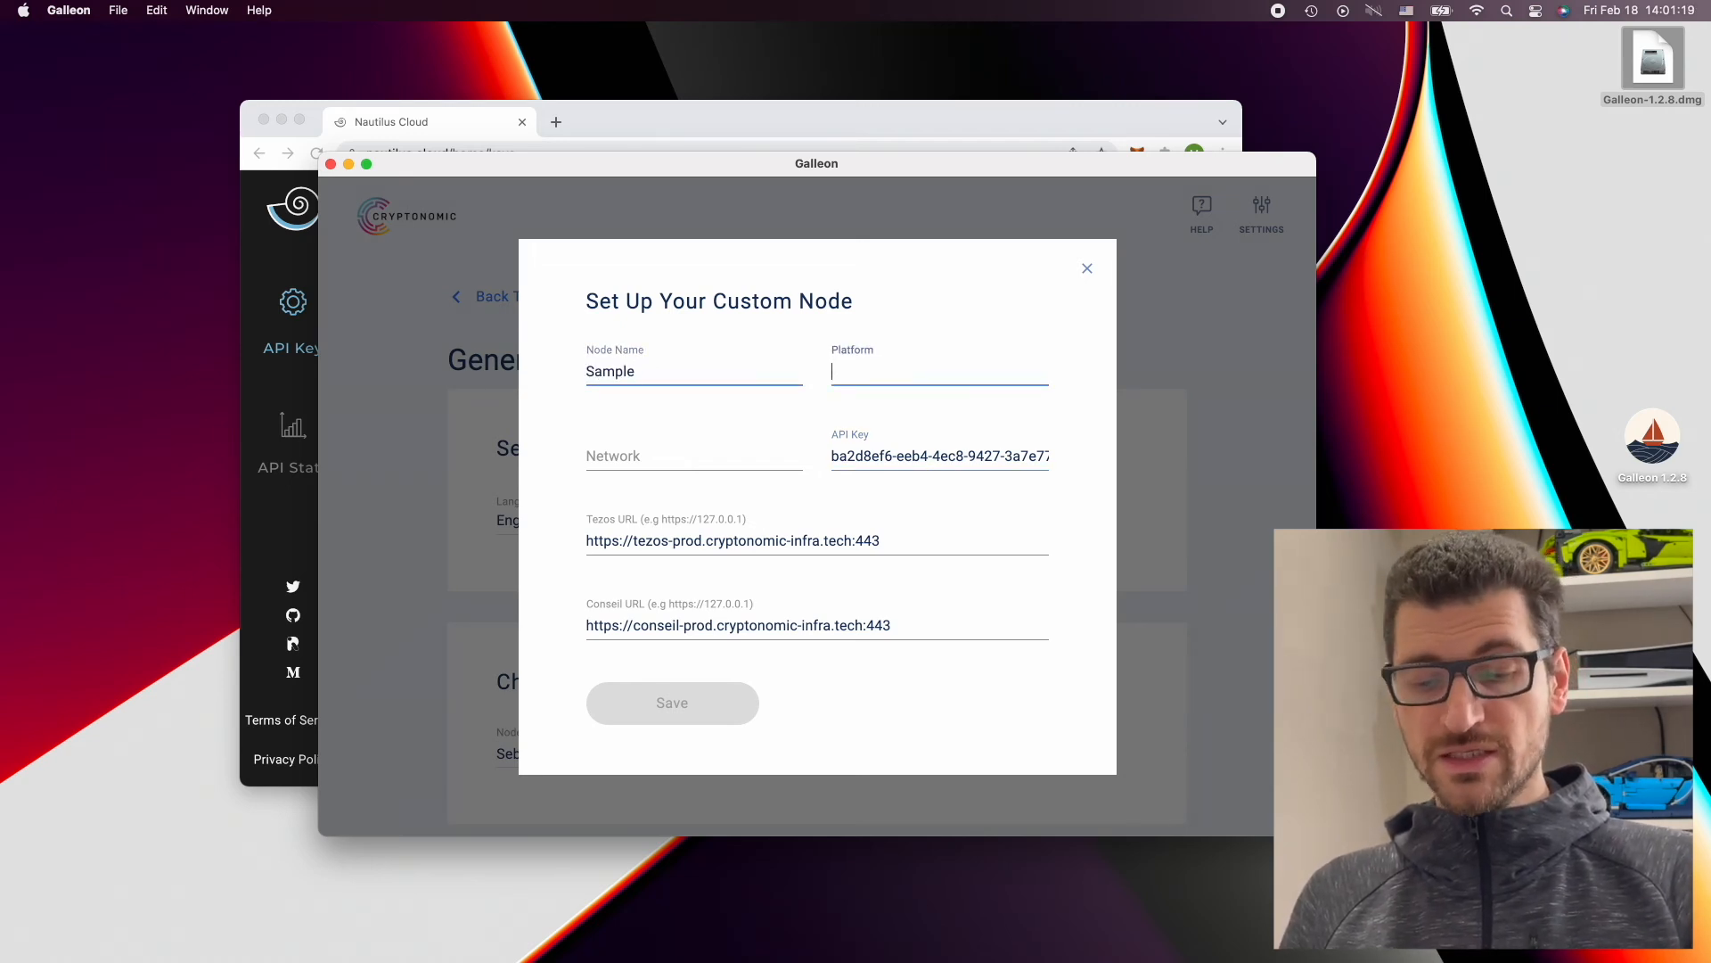
pyautogui.write('tezos')
pyautogui.press('Tab')
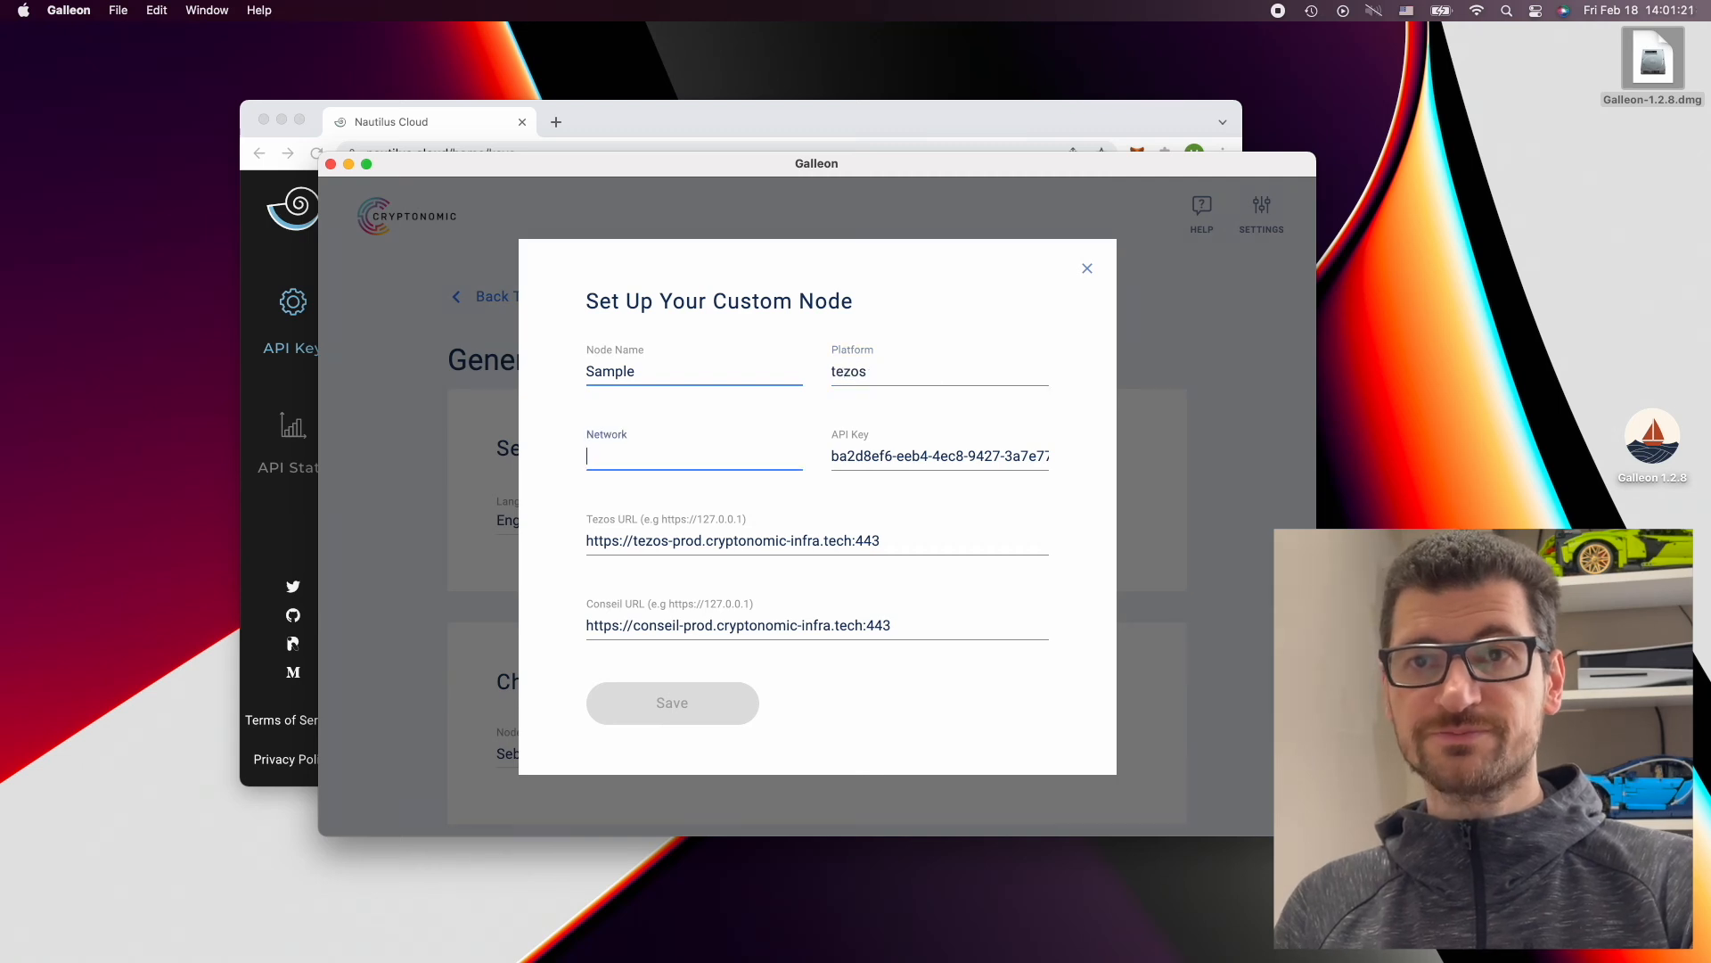
pyautogui.write('mainnet')
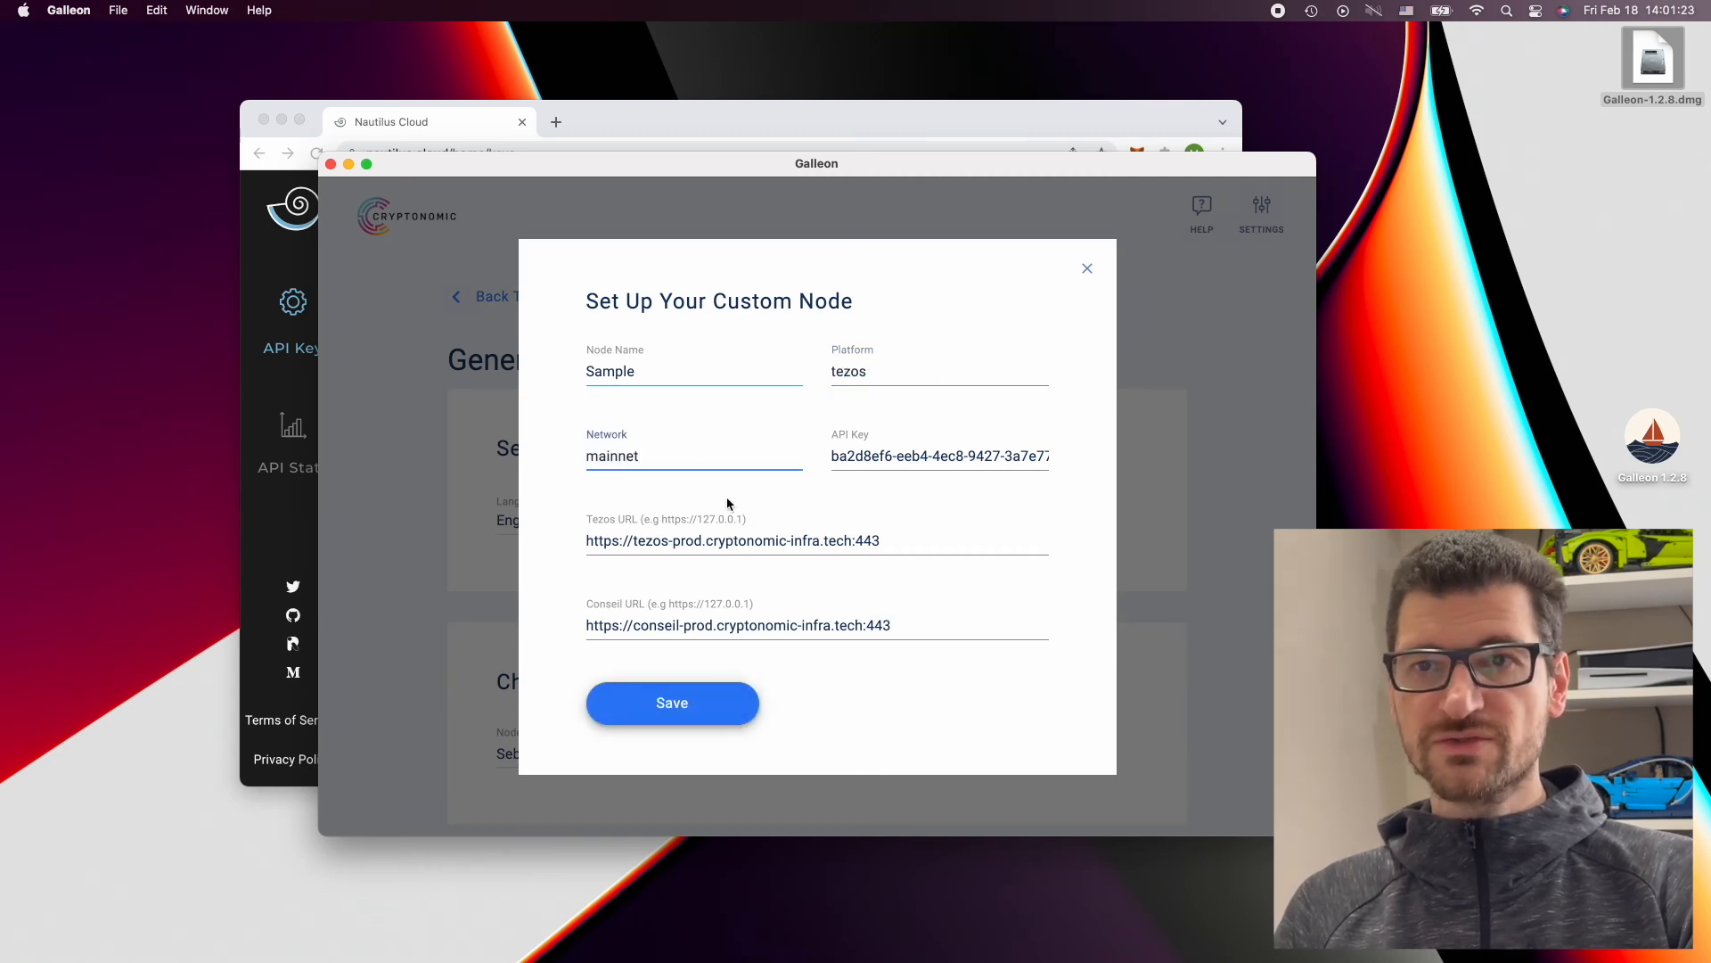
pyautogui.click(671, 689)
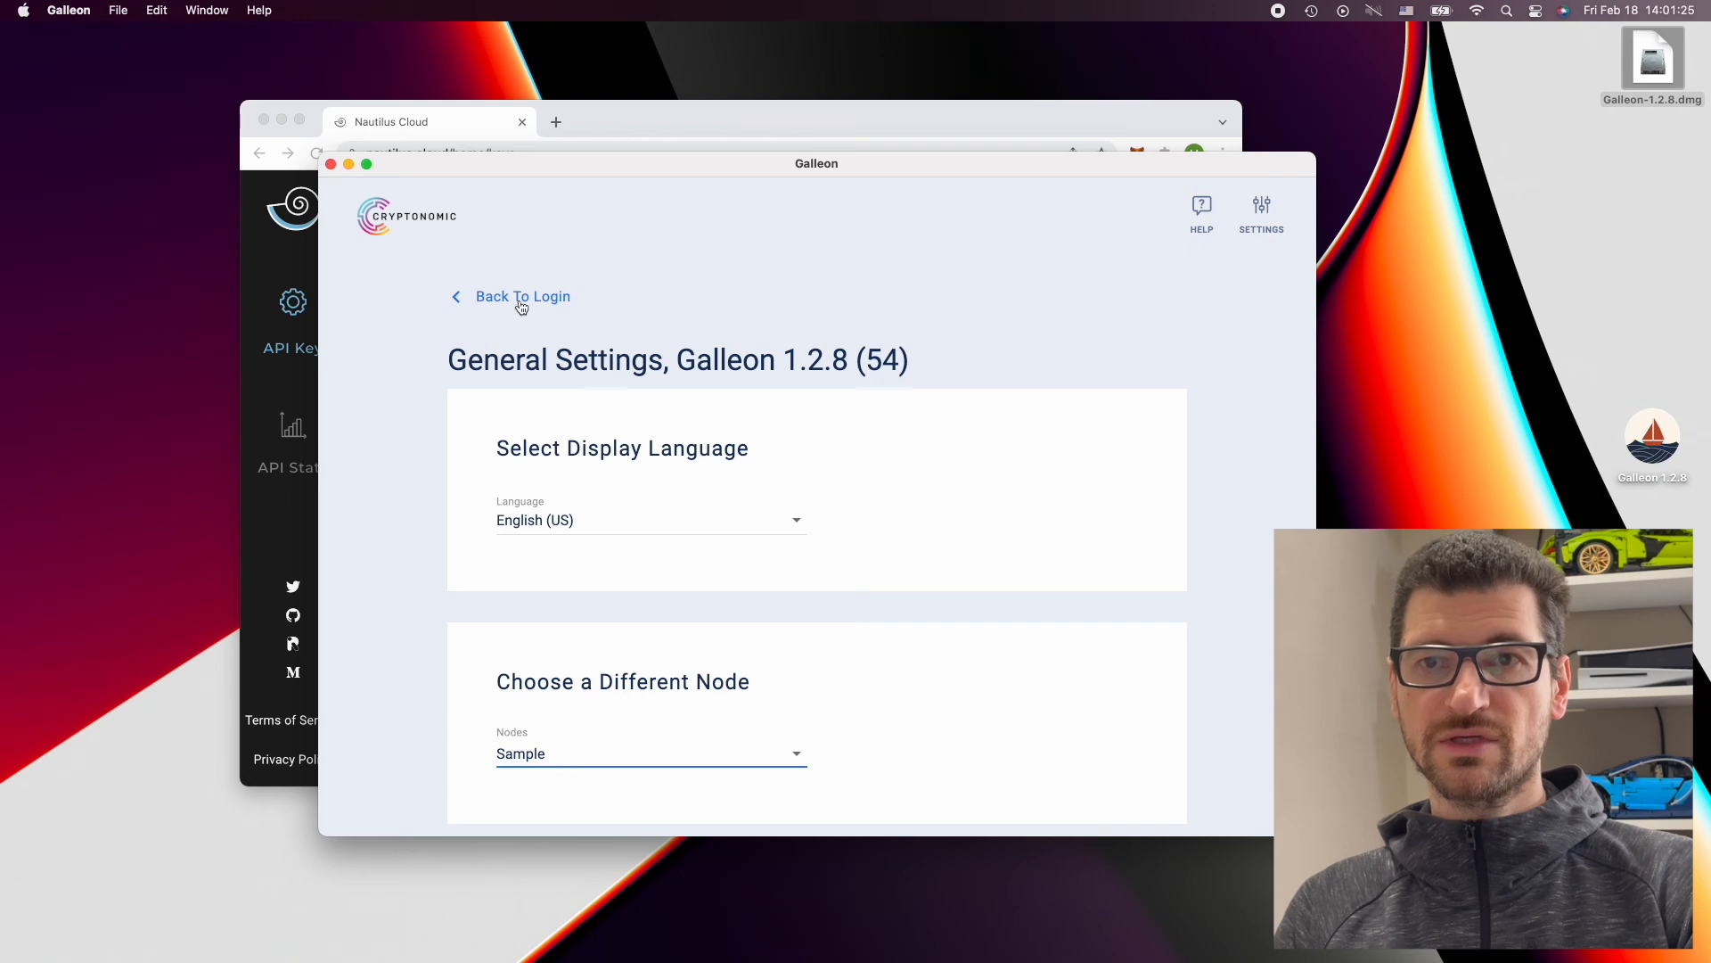
# Step: Leave the settings and open the existing keystore wallet file Demo Wallet.tezwallet by entering the wallet password
pyautogui.click(516, 297)
pyautogui.click(987, 594)
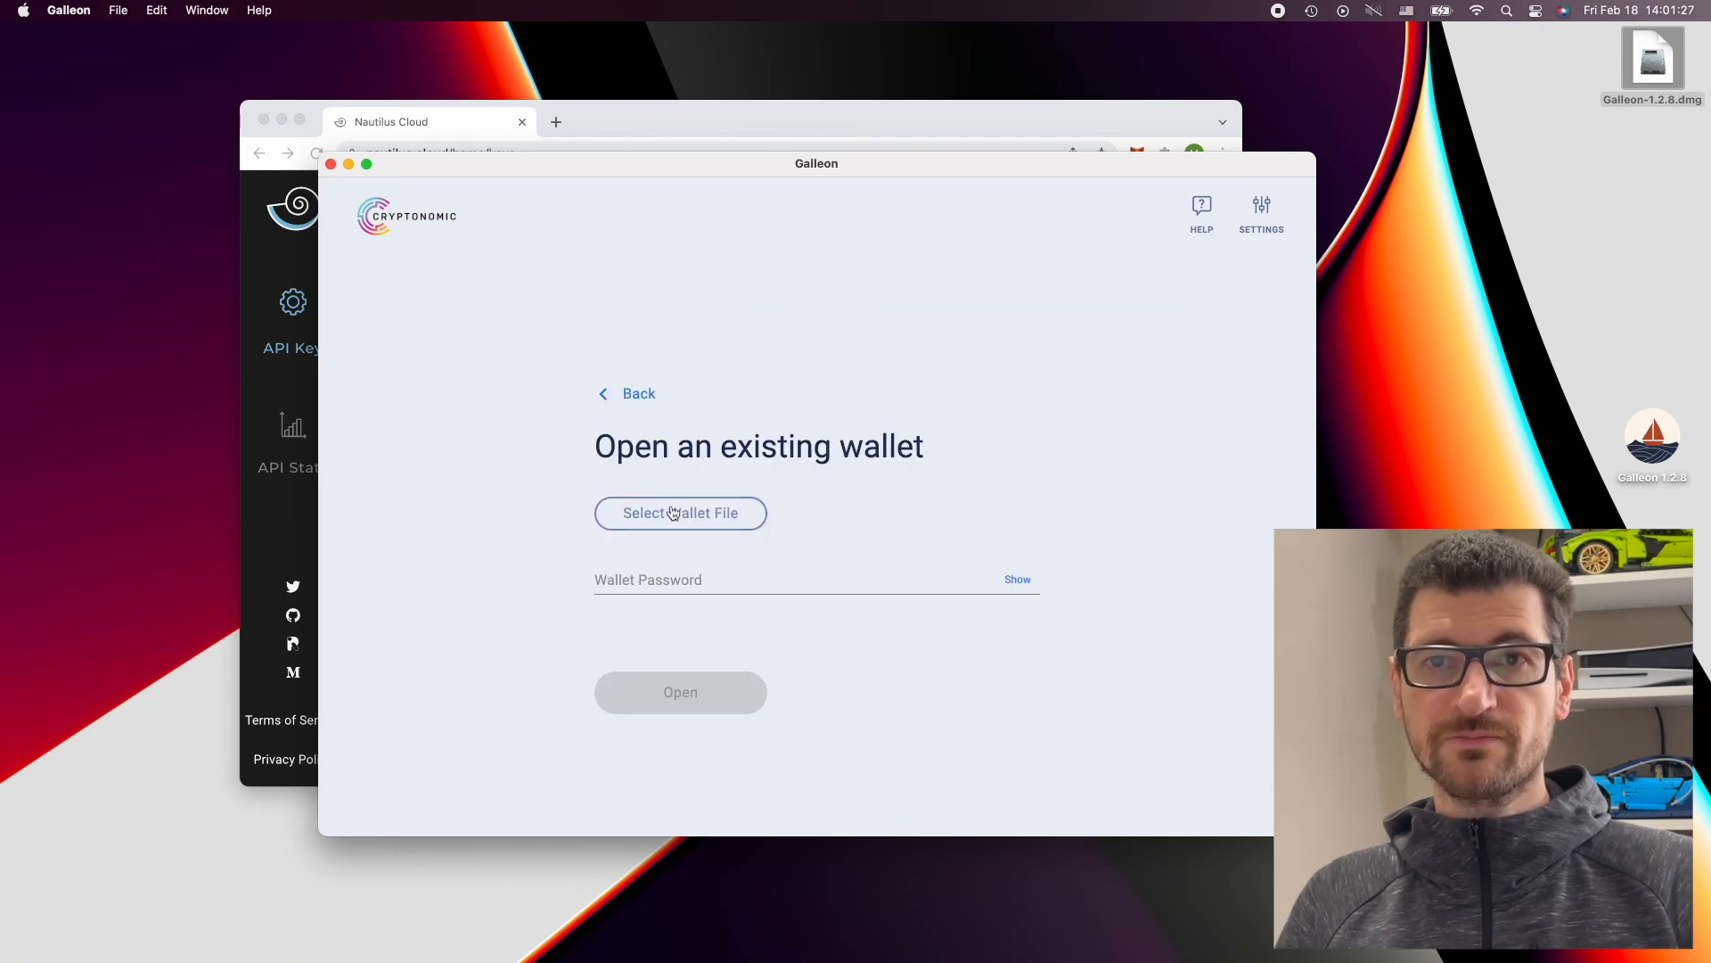
pyautogui.click(757, 497)
pyautogui.doubleClick(672, 480)
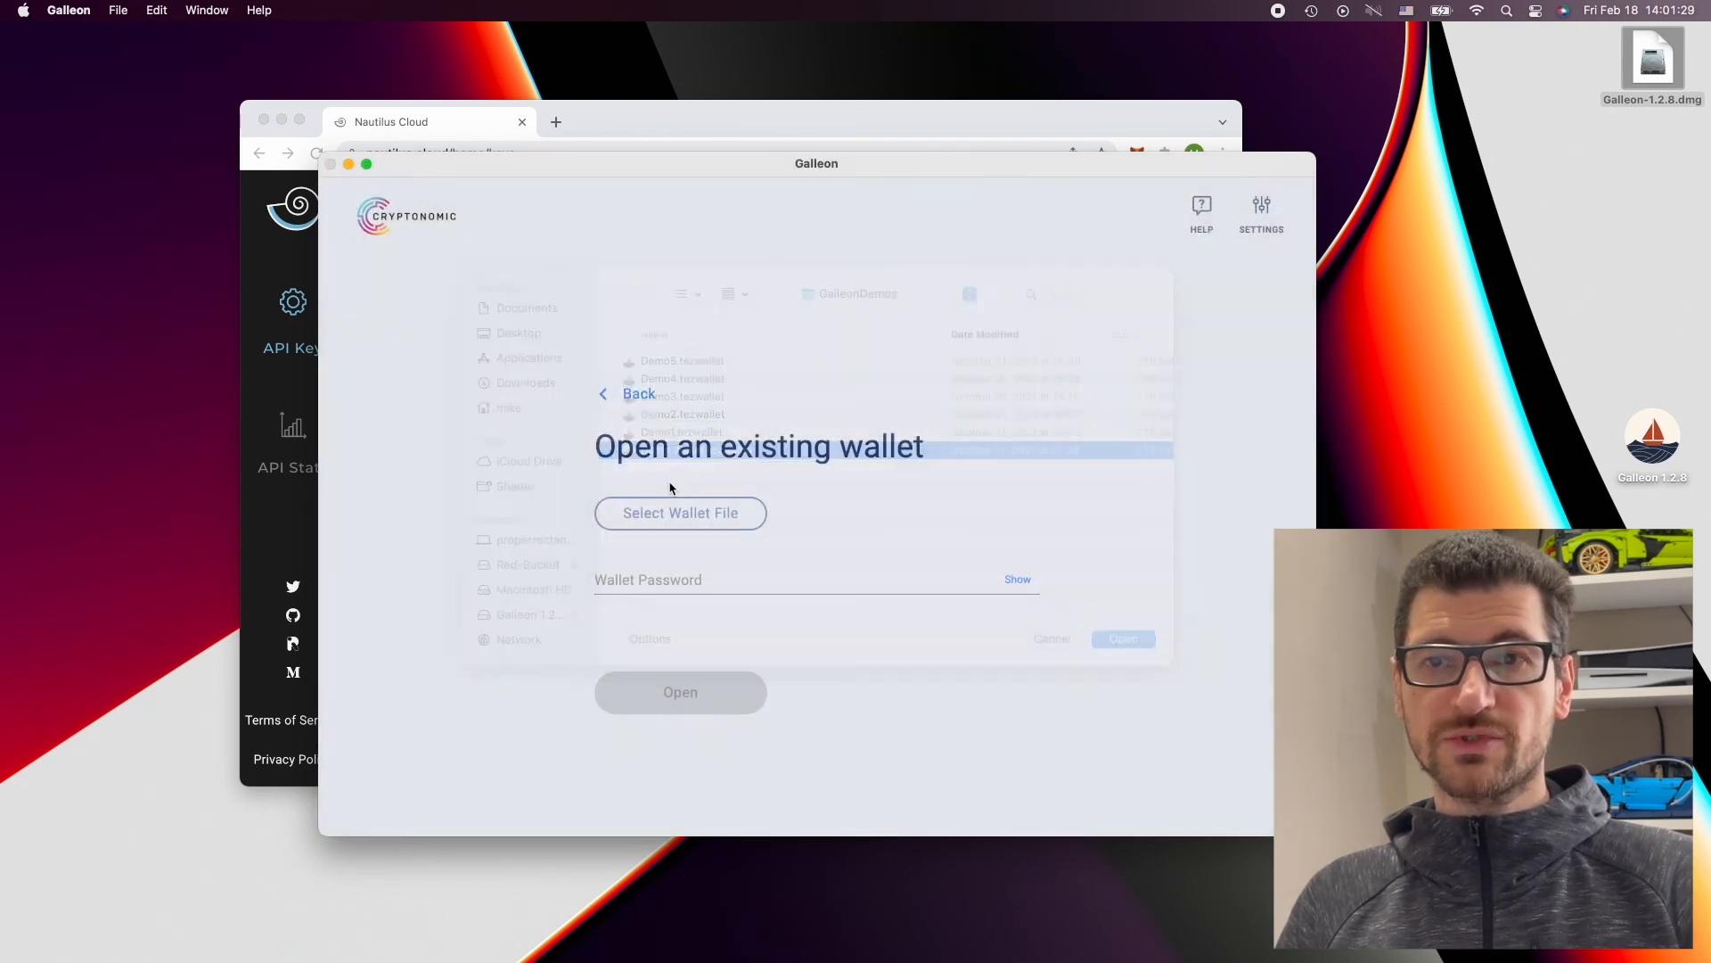
pyautogui.click(666, 584)
pyautogui.write('******')
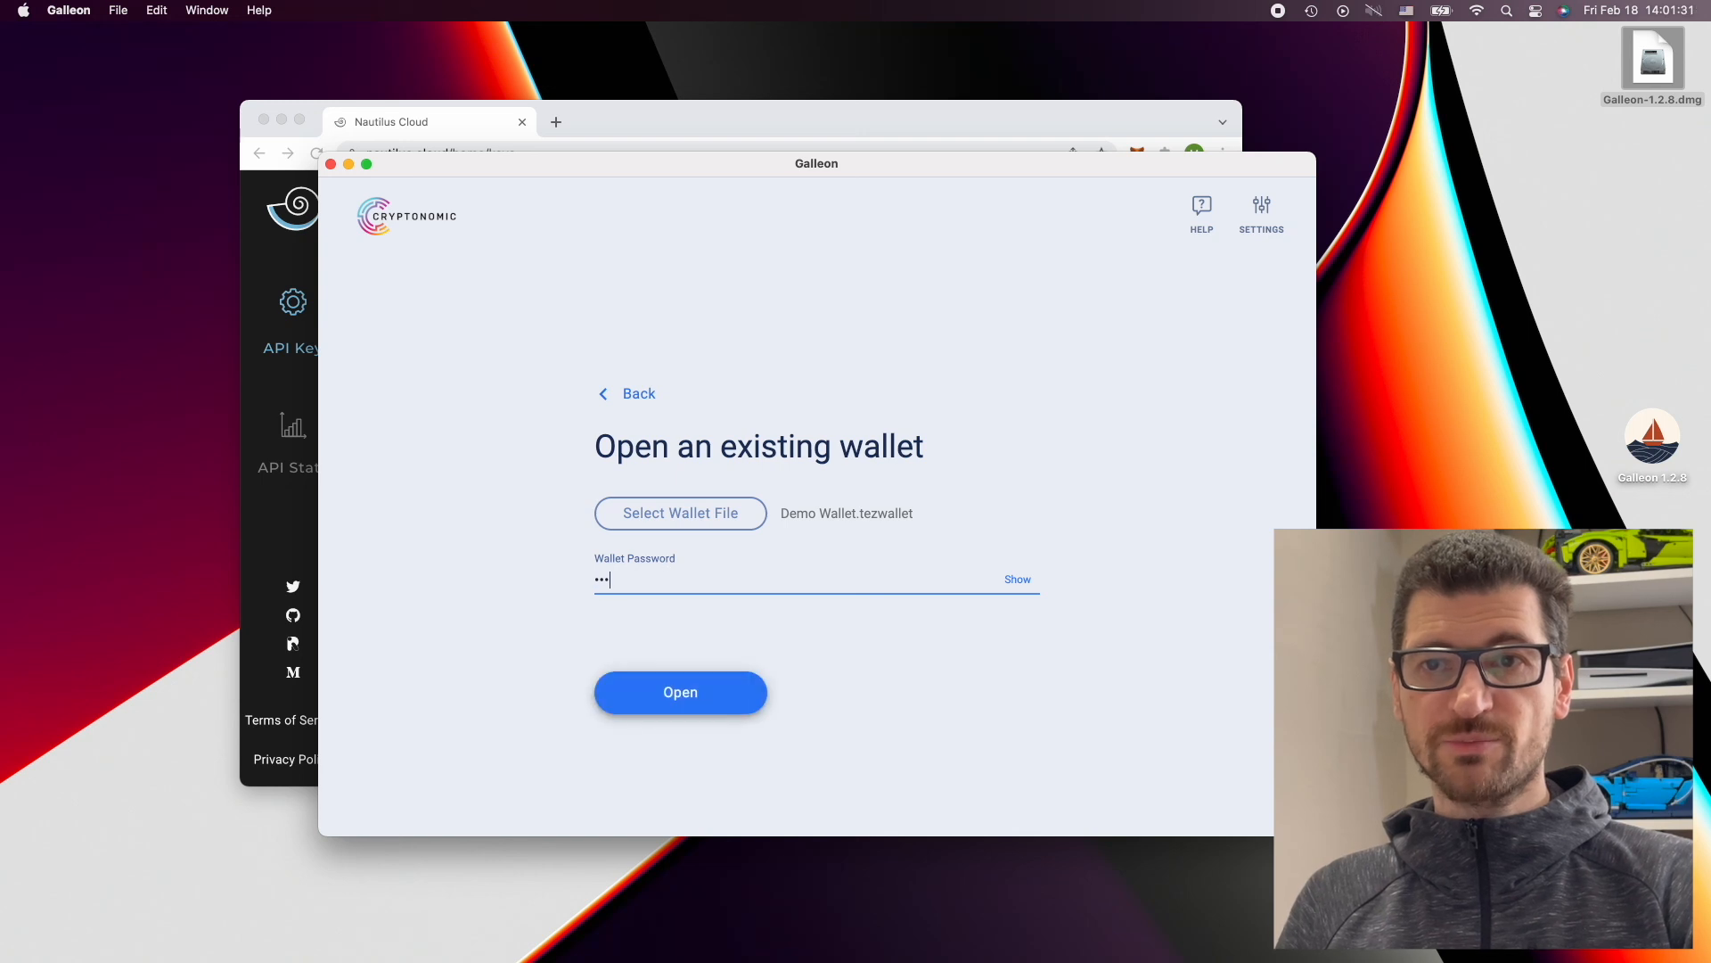
pyautogui.click(688, 680)
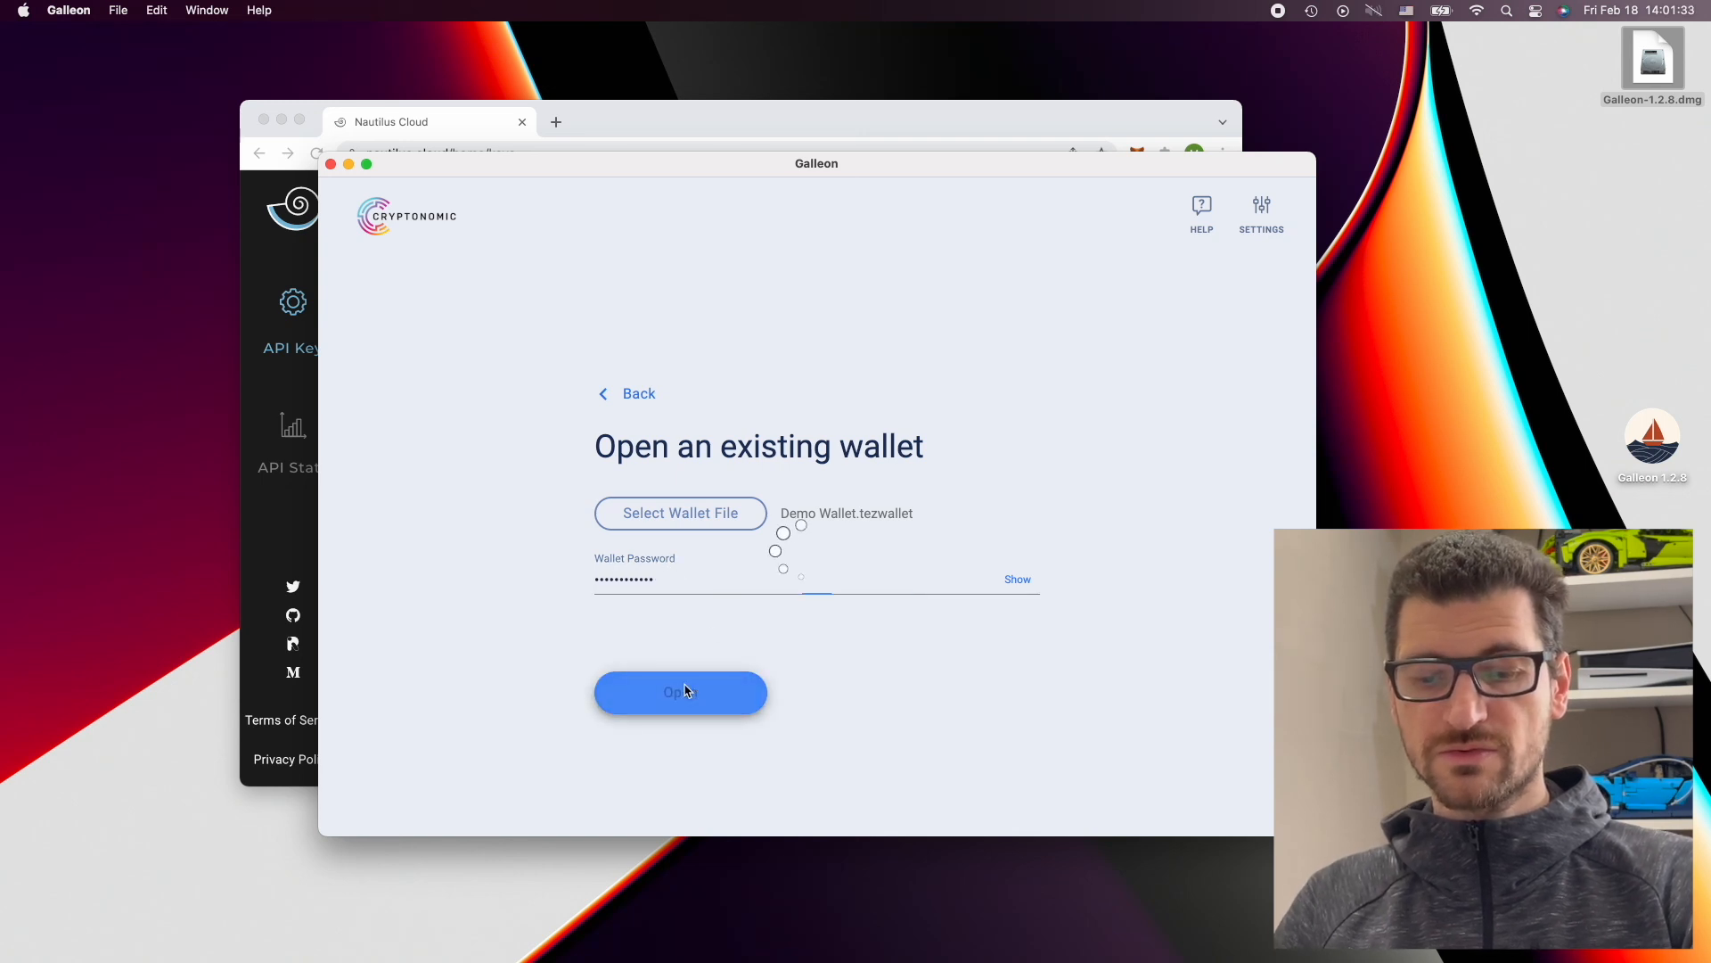